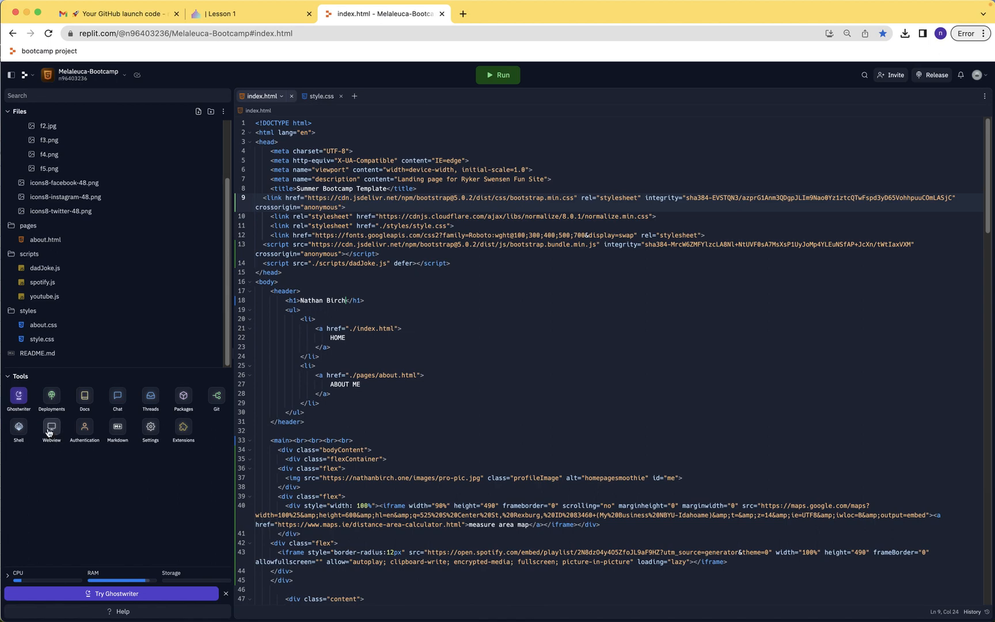
Preview the website in Webview, and close the preview together with the open index.html and style.css files.
{"action": "left_click", "coordinate": [51, 426]}
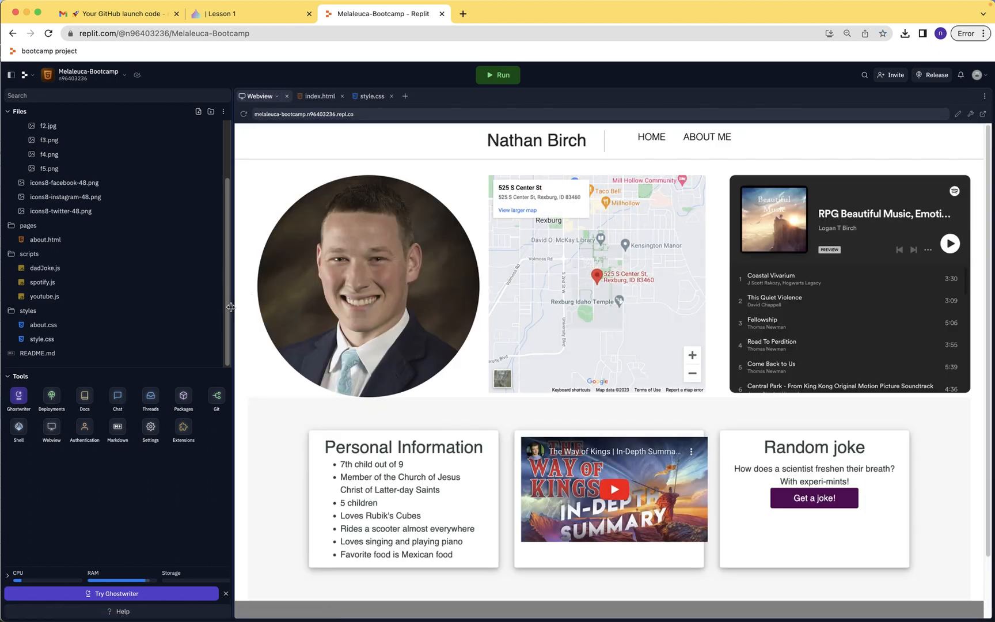
{"action": "mouse_move", "coordinate": [230, 306]}
{"action": "left_mouse_down"}
{"action": "mouse_move", "coordinate": [99, 301]}
{"action": "mouse_move", "coordinate": [230, 296]}
{"action": "left_mouse_up"}
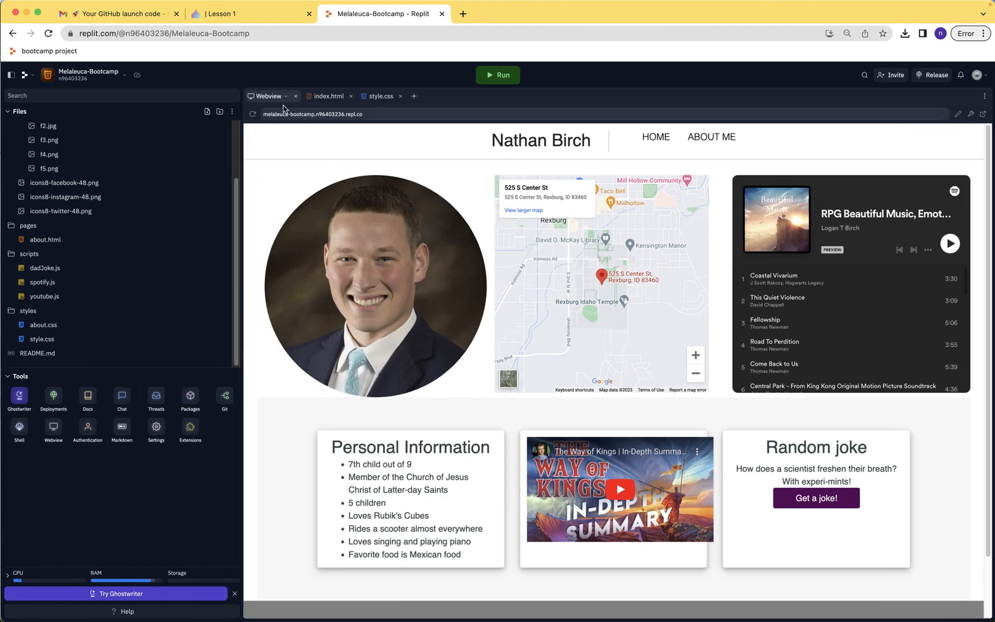
{"action": "left_click", "coordinate": [294, 96]}
{"action": "left_click", "coordinate": [292, 96]}
{"action": "left_click", "coordinate": [294, 96]}
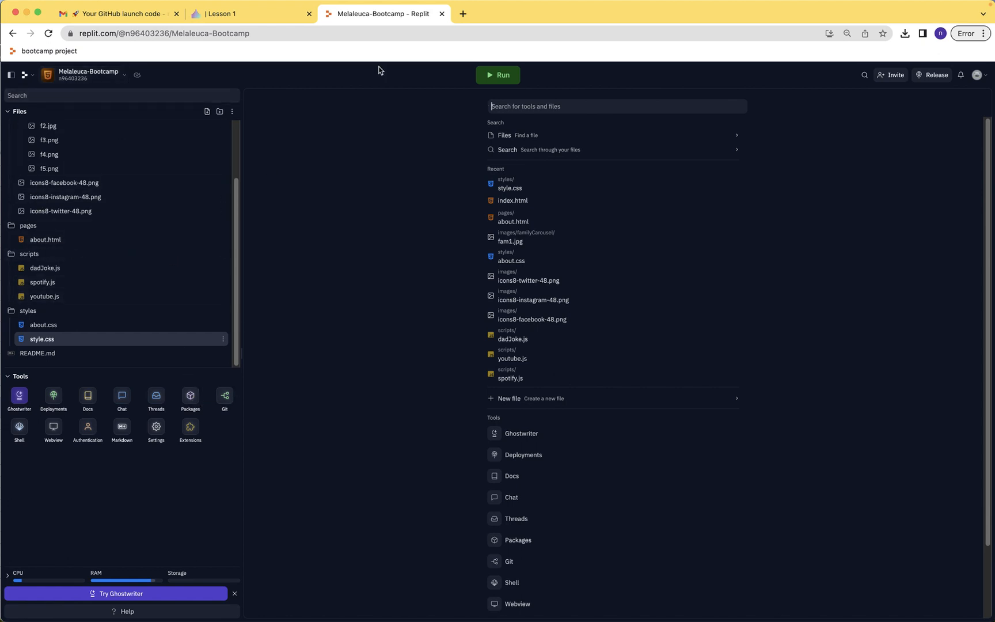
Open a new browser tab, and check the project's name and details in Replit before returning to the new tab.
{"action": "left_click", "coordinate": [463, 13]}
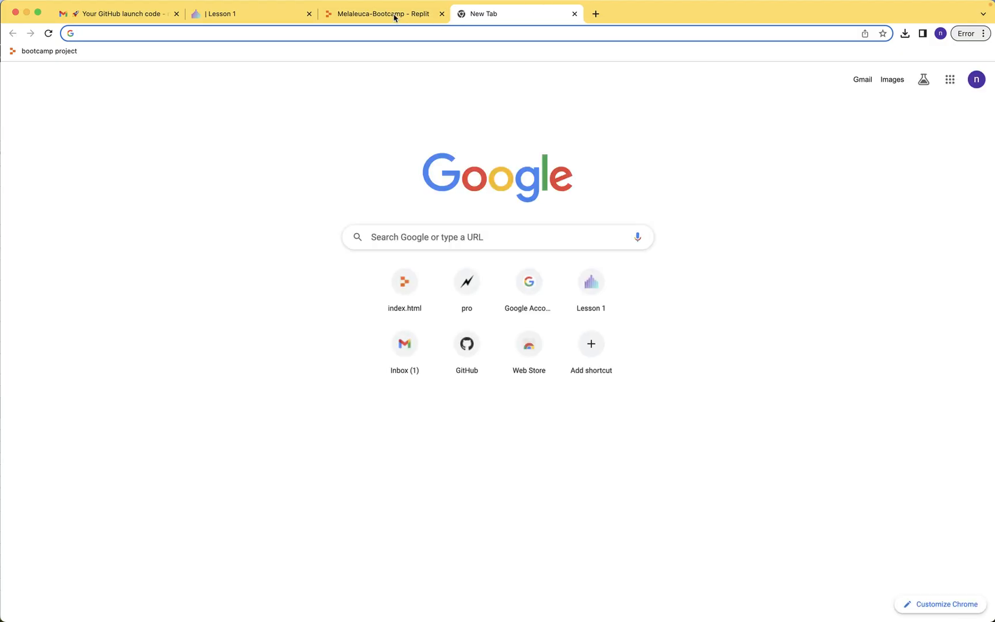
{"action": "left_click", "coordinate": [395, 14]}
{"action": "left_click", "coordinate": [82, 80]}
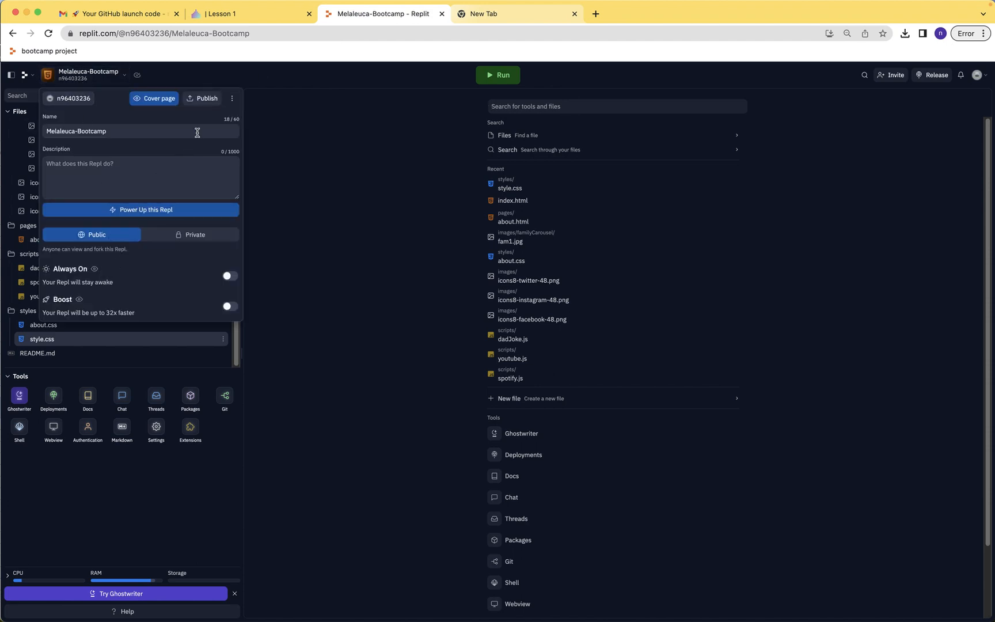
{"action": "left_click", "coordinate": [288, 76]}
{"action": "left_click", "coordinate": [483, 14]}
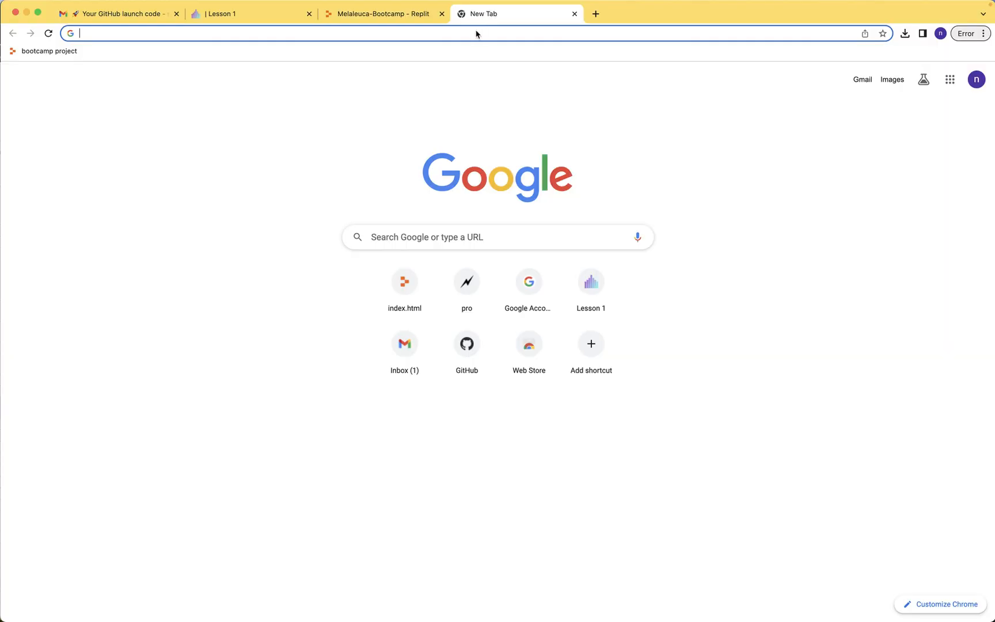
Go to github.com and view the images folder of the Melaleuca-Bootcamp repository.
{"action": "left_click", "coordinate": [475, 34]}
{"action": "type", "text": "github.com"}
{"action": "key", "text": "Return"}
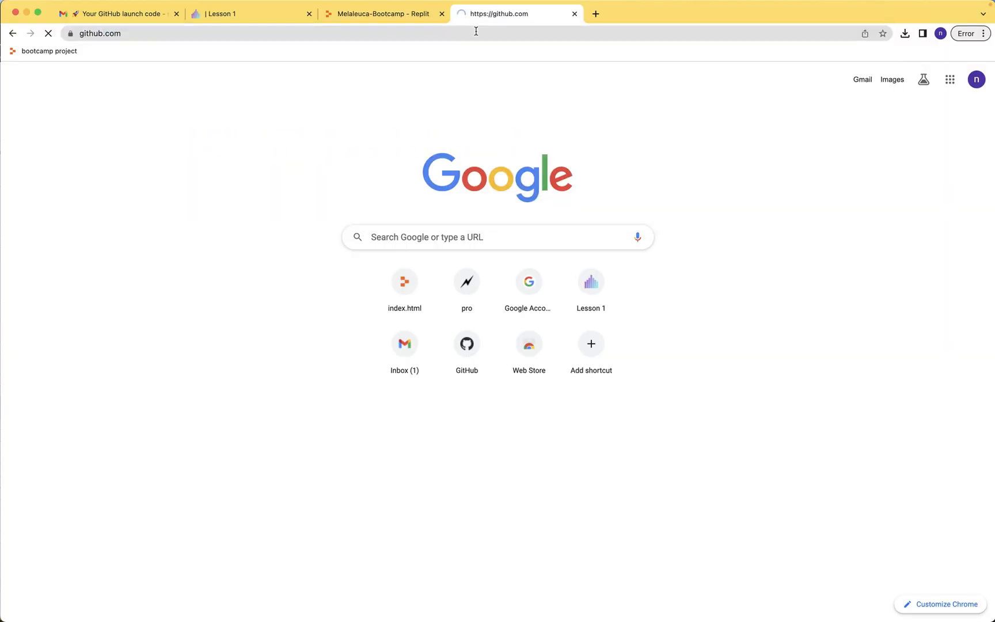
{"action": "left_click", "coordinate": [100, 179]}
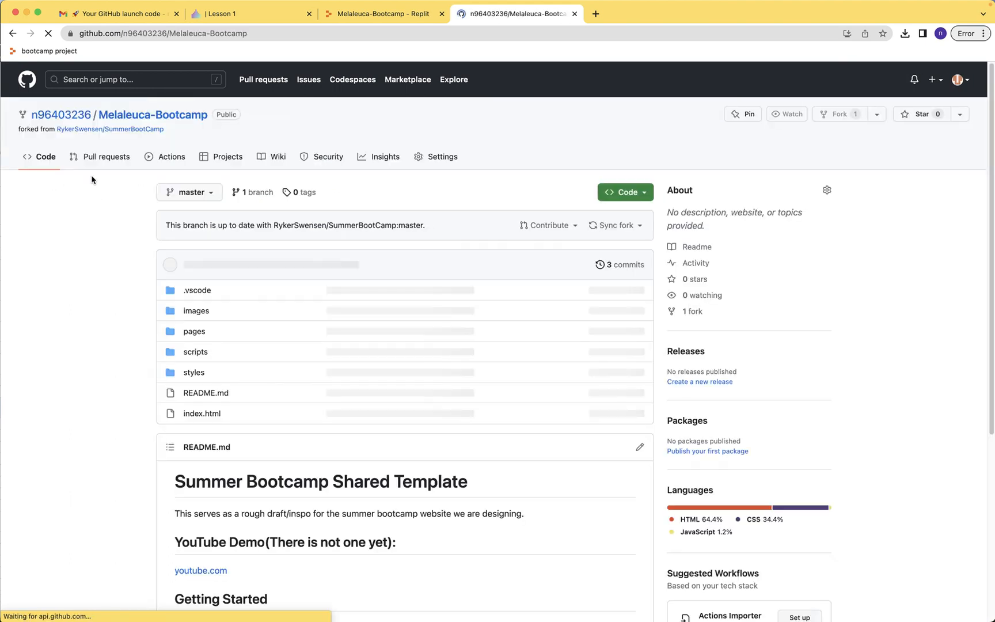
{"action": "left_click", "coordinate": [195, 312]}
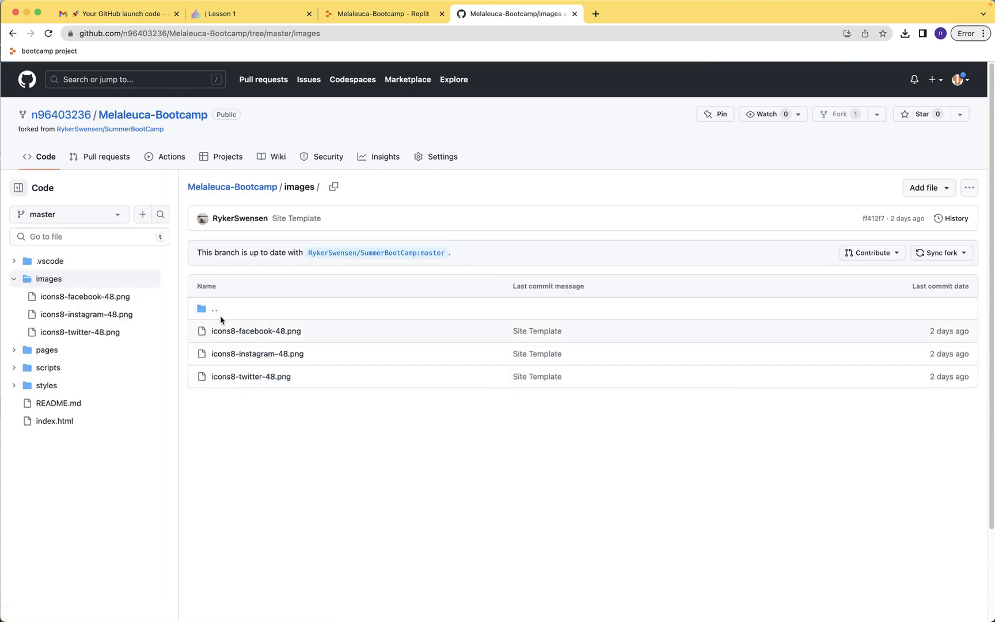
Switch back to Replit, open the project's Git tool and start connecting it to GitHub.
{"action": "left_click", "coordinate": [362, 14]}
{"action": "scroll", "coordinate": [23, 245], "scroll_direction": "up", "scroll_amount": 3}
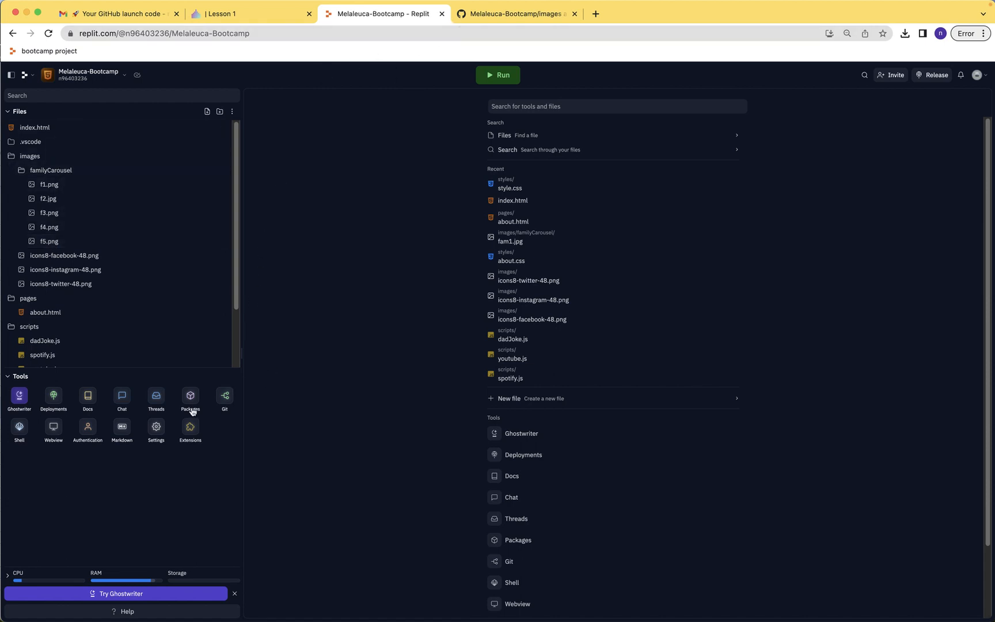
{"action": "left_click", "coordinate": [222, 398]}
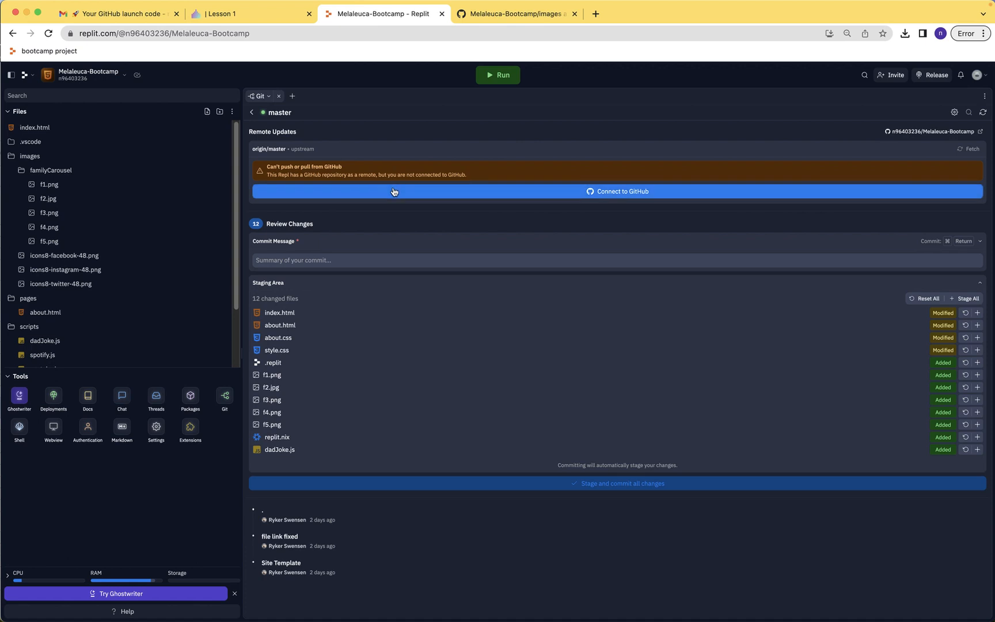
{"action": "left_click", "coordinate": [543, 193]}
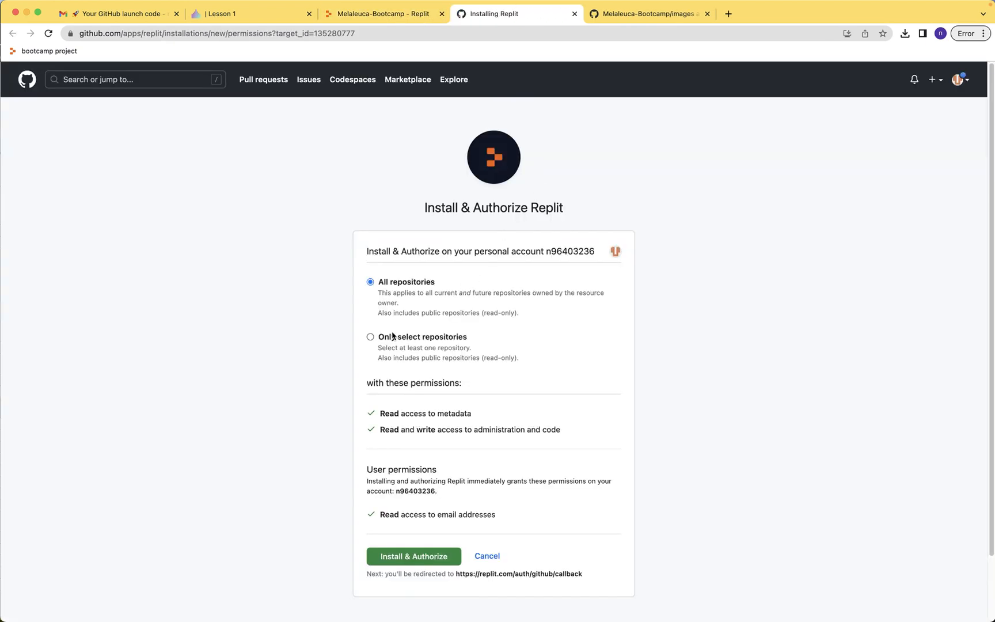
Install and authorize Replit on GitHub for all repositories, confirming access with the saved account password.
{"action": "left_click", "coordinate": [419, 556]}
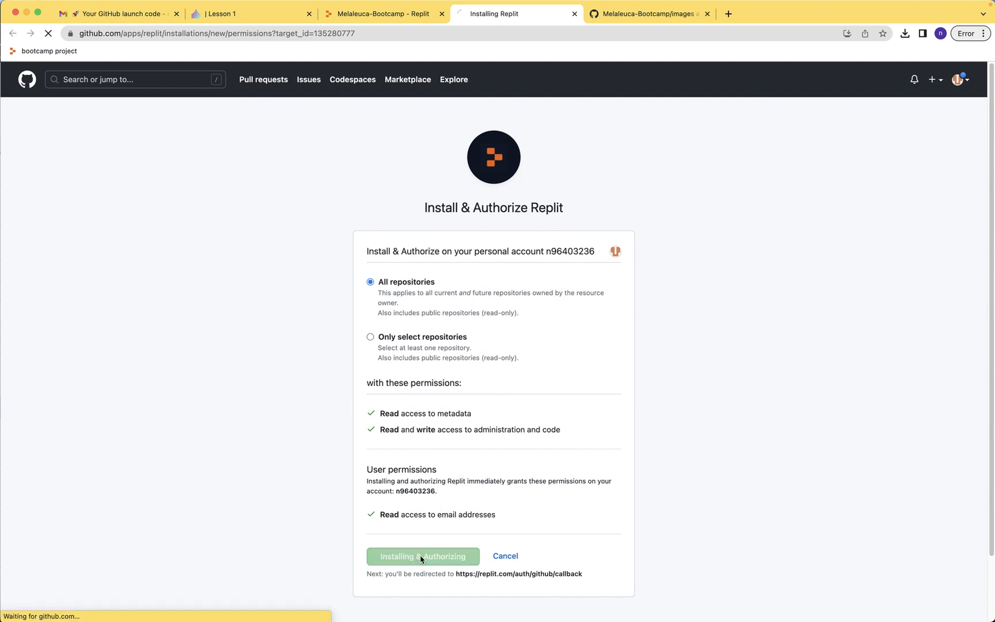
{"action": "left_click", "coordinate": [482, 182]}
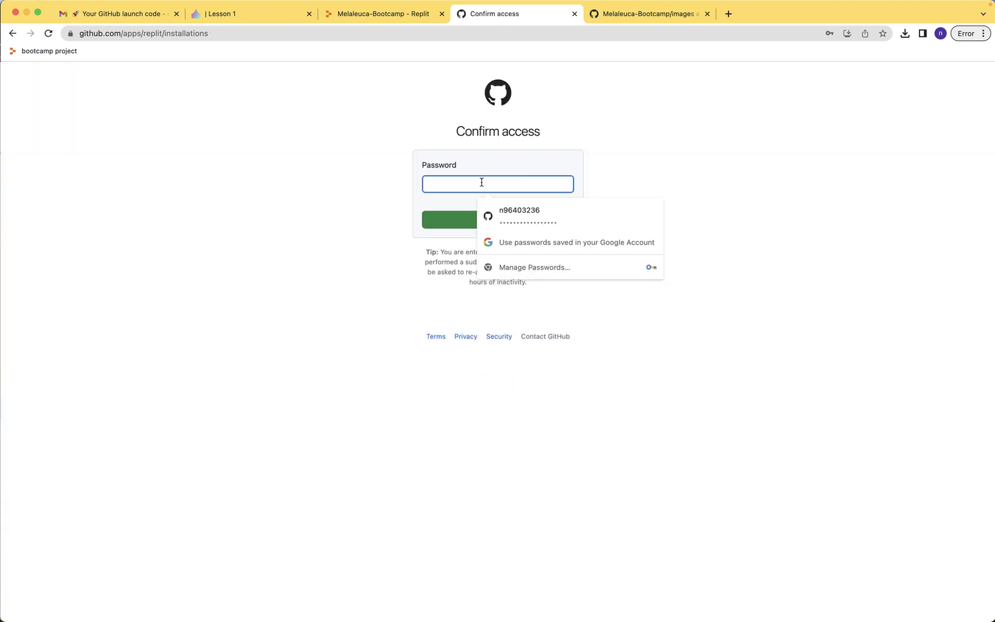
{"action": "left_click", "coordinate": [495, 214]}
{"action": "left_click", "coordinate": [486, 219]}
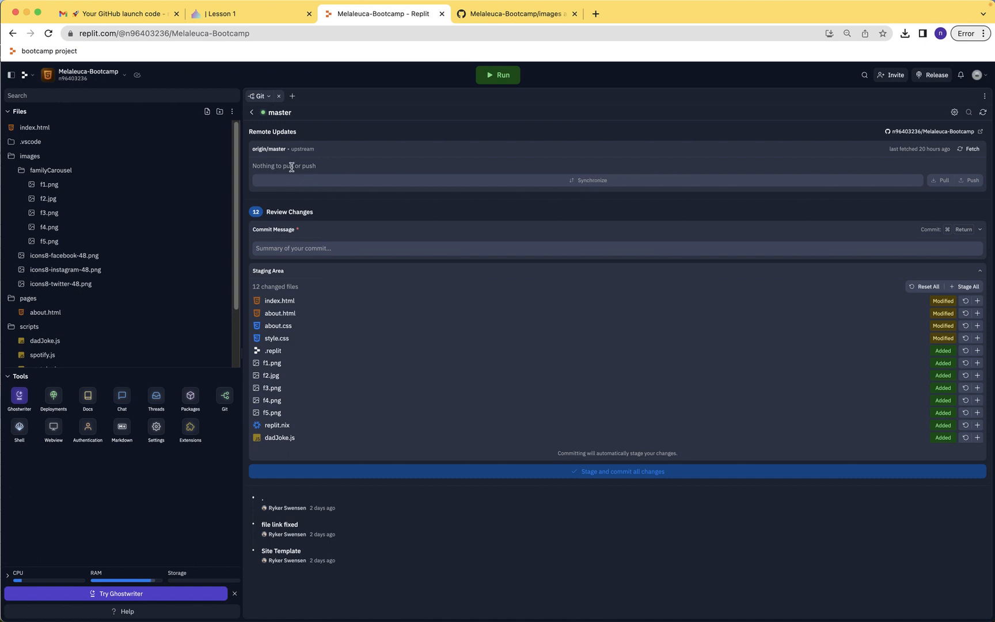
Fetch the remote updates for origin/master, and inspect the modified index.html from the staging area before closing it.
{"action": "left_click", "coordinate": [969, 149]}
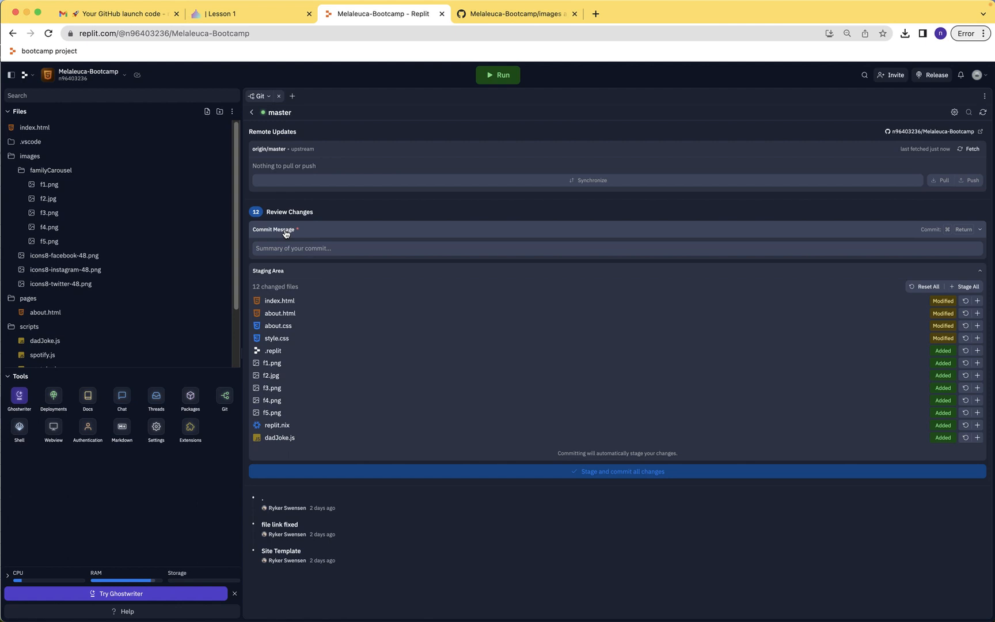
{"action": "triple_click", "coordinate": [298, 164]}
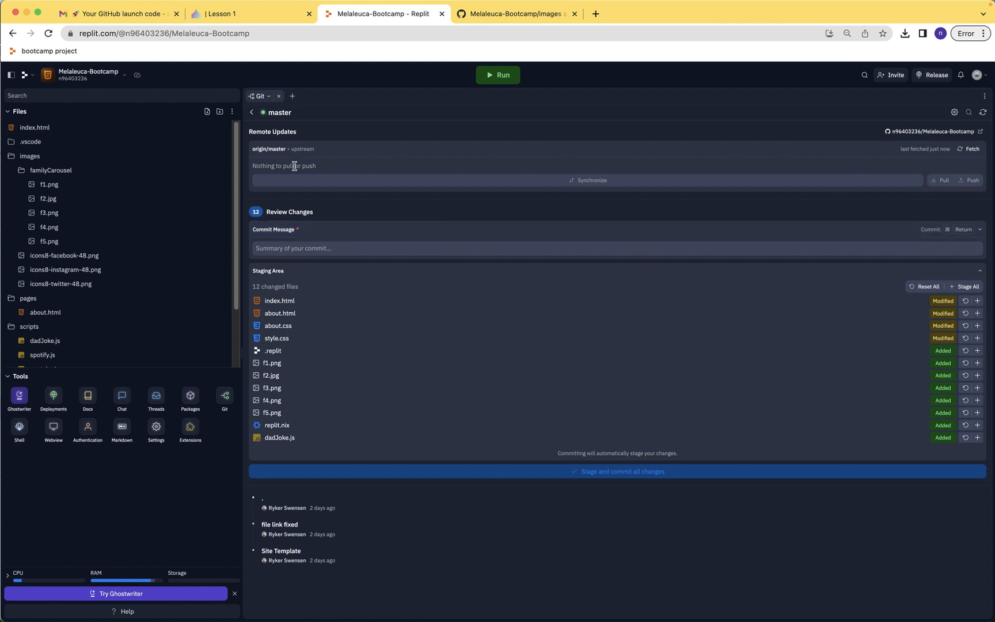
{"action": "left_click", "coordinate": [315, 206]}
{"action": "left_click", "coordinate": [279, 300]}
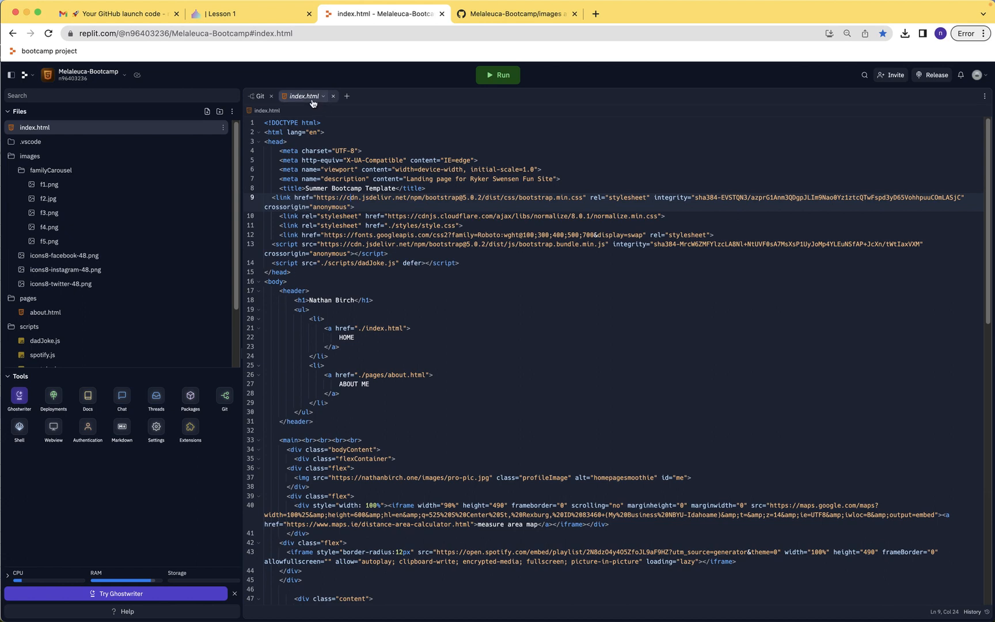
{"action": "left_click", "coordinate": [333, 96]}
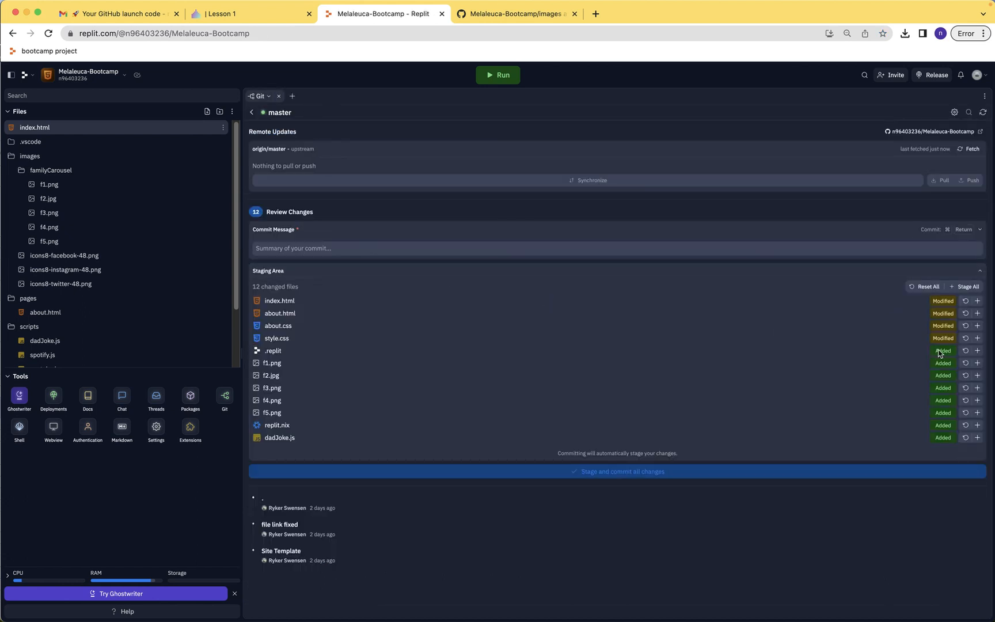
Stage and commit all changes with the message "Finished personal project", and push the commit using the GitHub credentials for this session.
{"action": "left_click", "coordinate": [287, 248]}
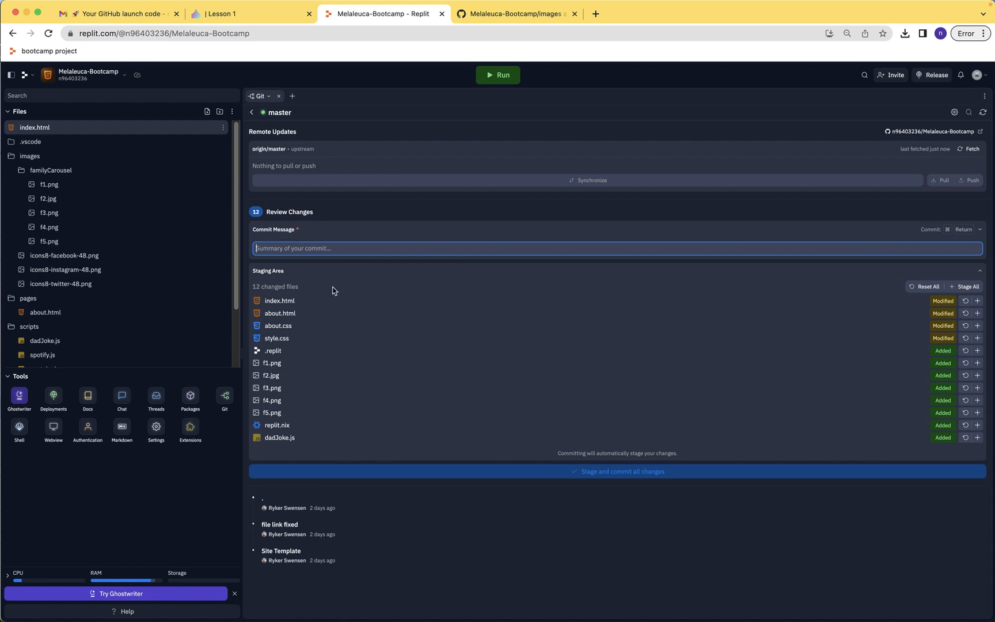
{"action": "type", "text": "Finished personal project"}
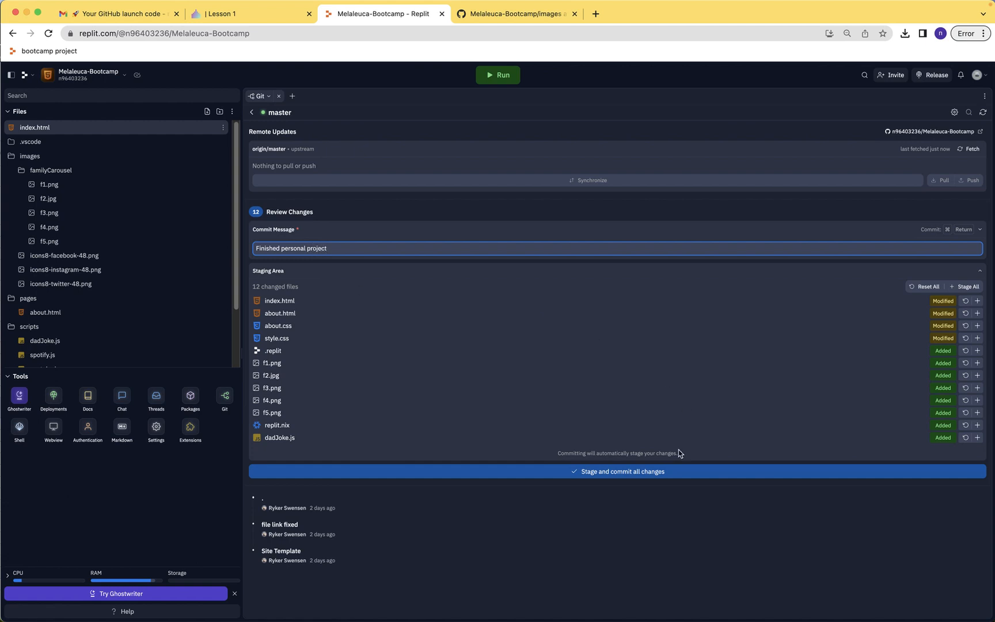
{"action": "left_click", "coordinate": [661, 473]}
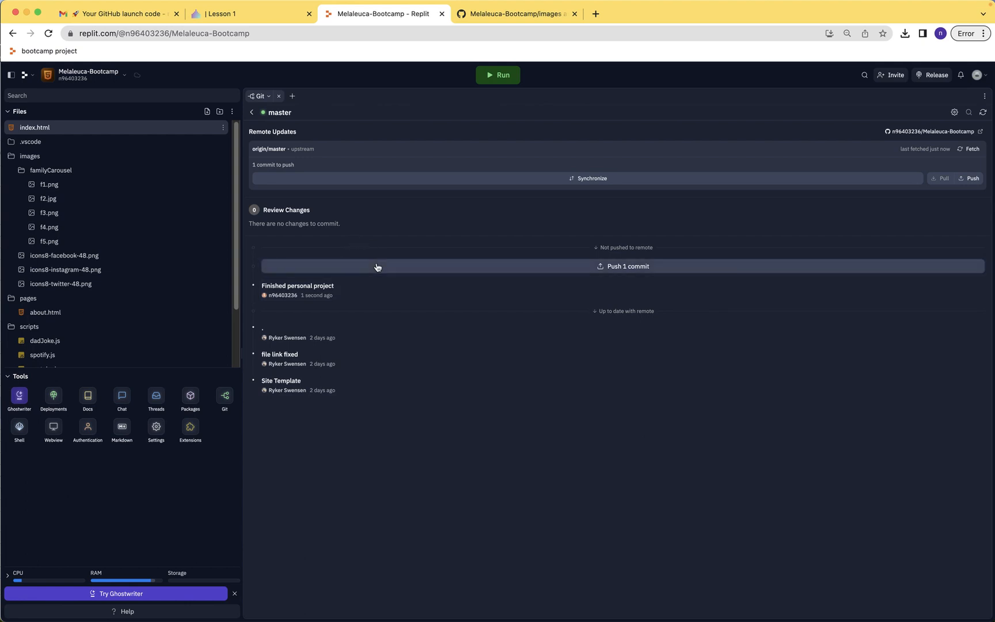
{"action": "left_click", "coordinate": [377, 267]}
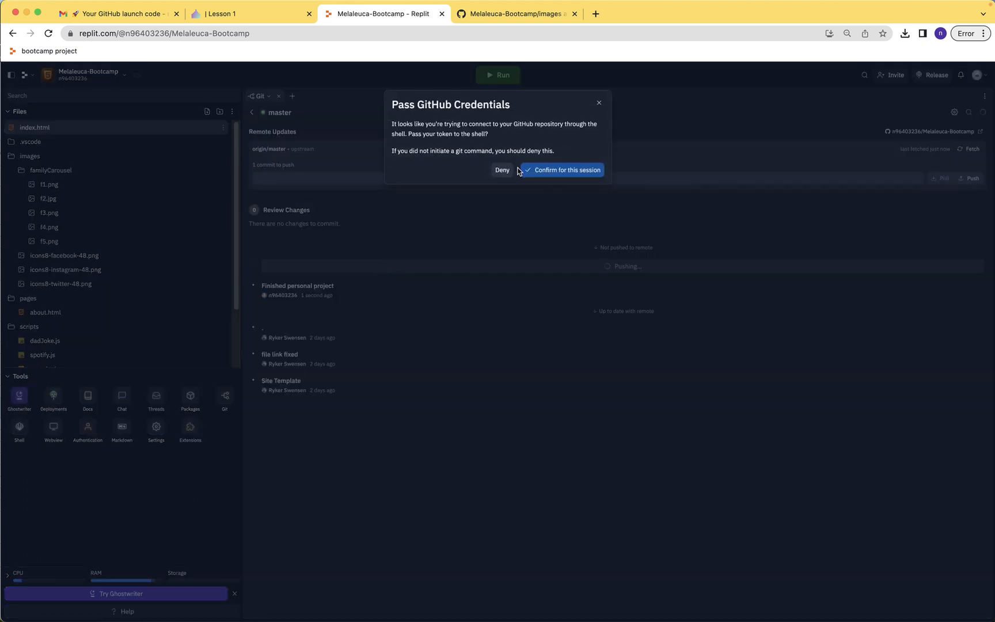
{"action": "left_click", "coordinate": [530, 171]}
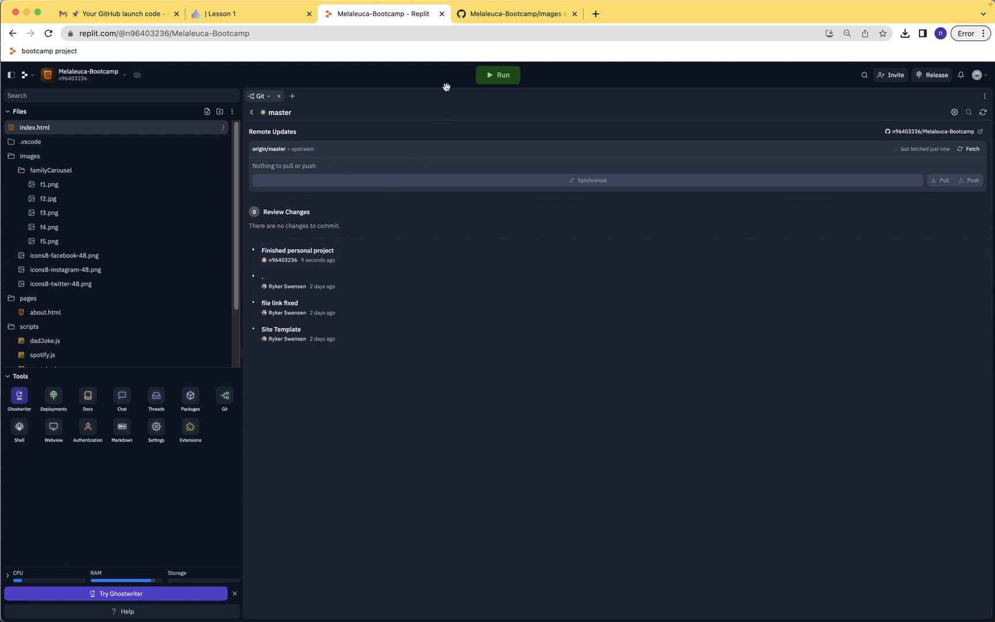
Reload the repository on GitHub, check the pushed familyCarousel folder inside images, and return to the repository's root.
{"action": "left_click", "coordinate": [517, 17]}
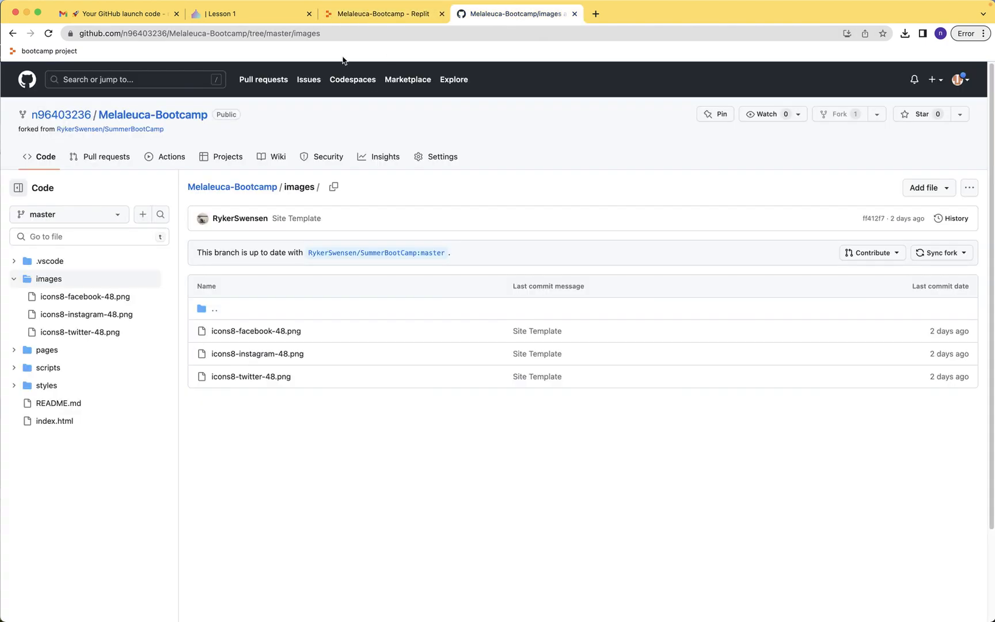
{"action": "left_click", "coordinate": [47, 34]}
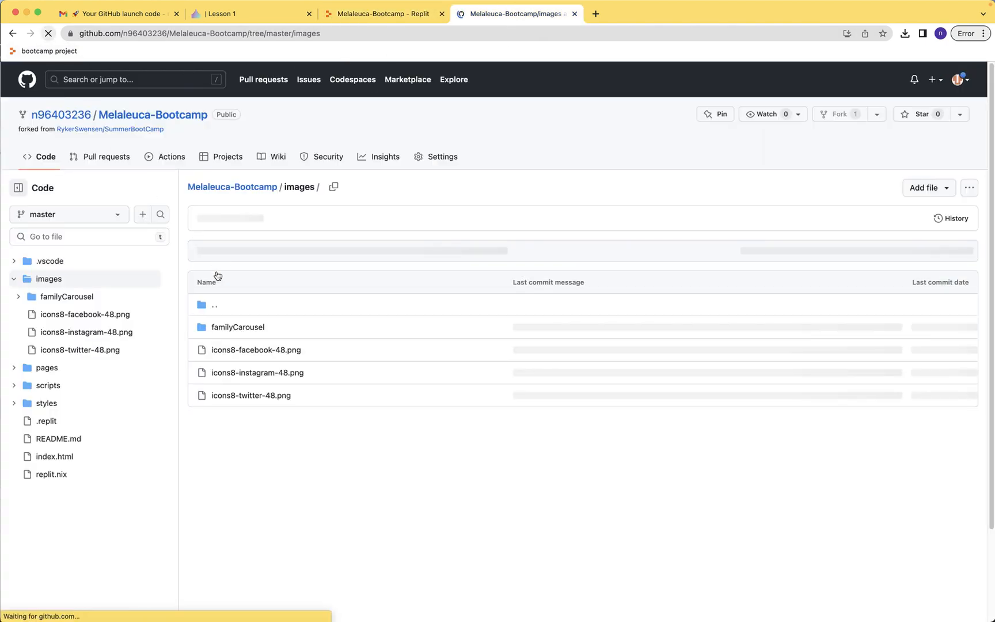
{"action": "left_click", "coordinate": [221, 333]}
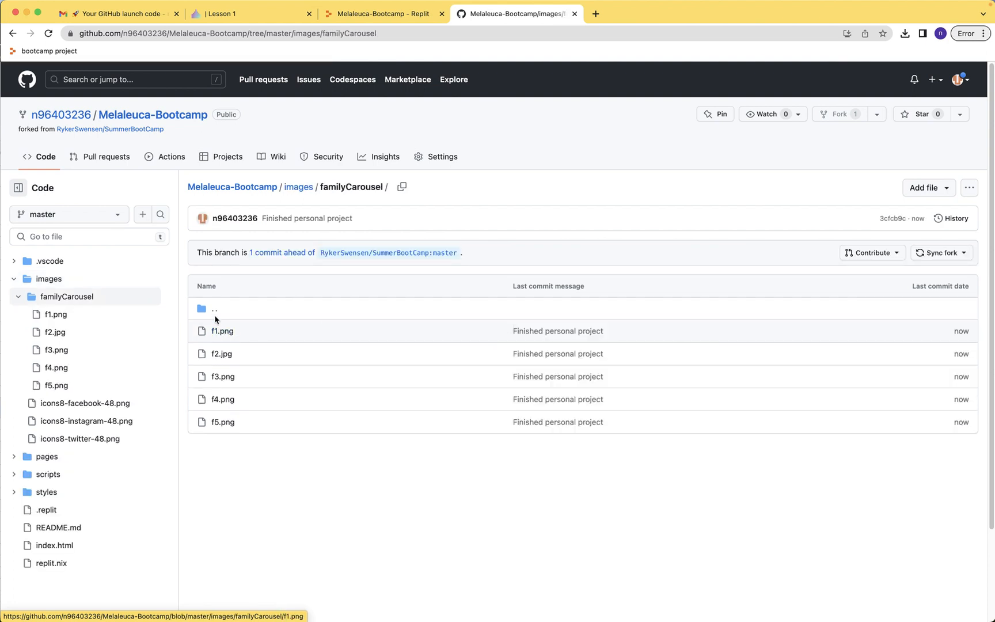
{"action": "left_click", "coordinate": [254, 194]}
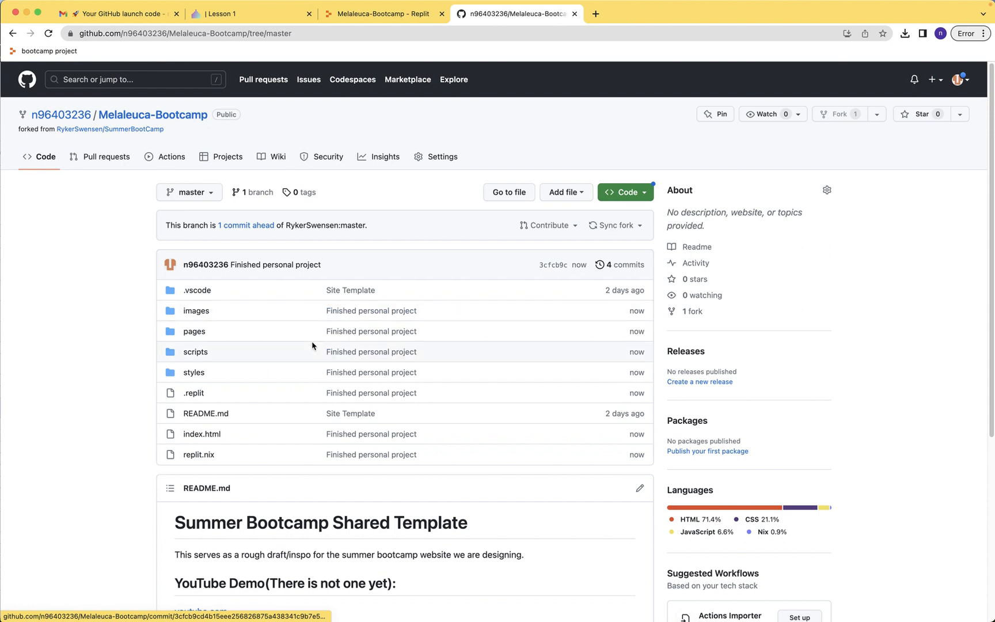
Enable GitHub Pages in the repository settings, deploying from the master branch with the / (root) folder, and save the source.
{"action": "left_click", "coordinate": [443, 162]}
{"action": "scroll", "coordinate": [228, 316], "scroll_direction": "down", "scroll_amount": 1}
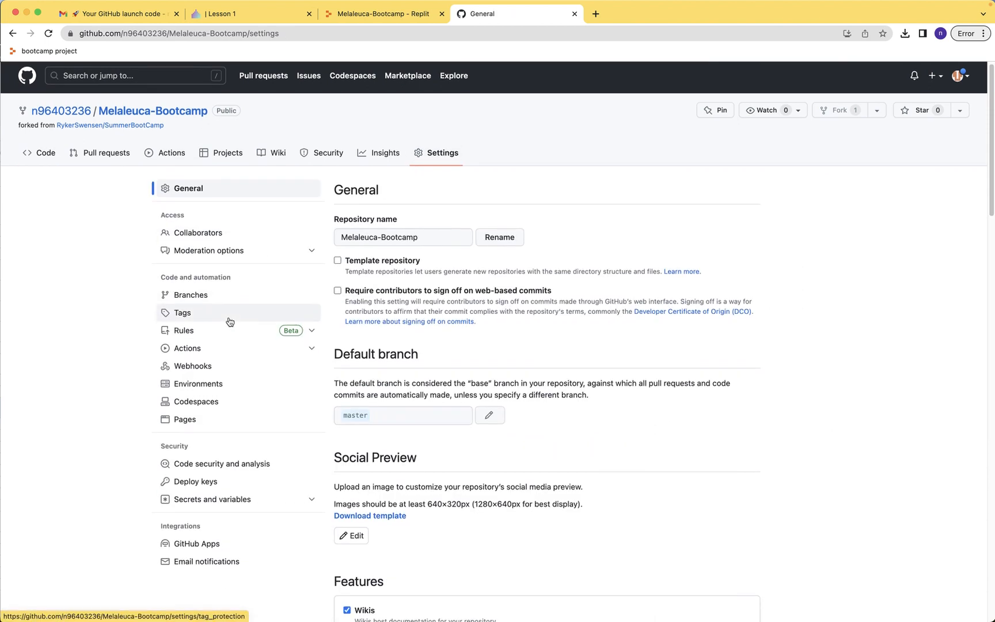
{"action": "left_click", "coordinate": [202, 421]}
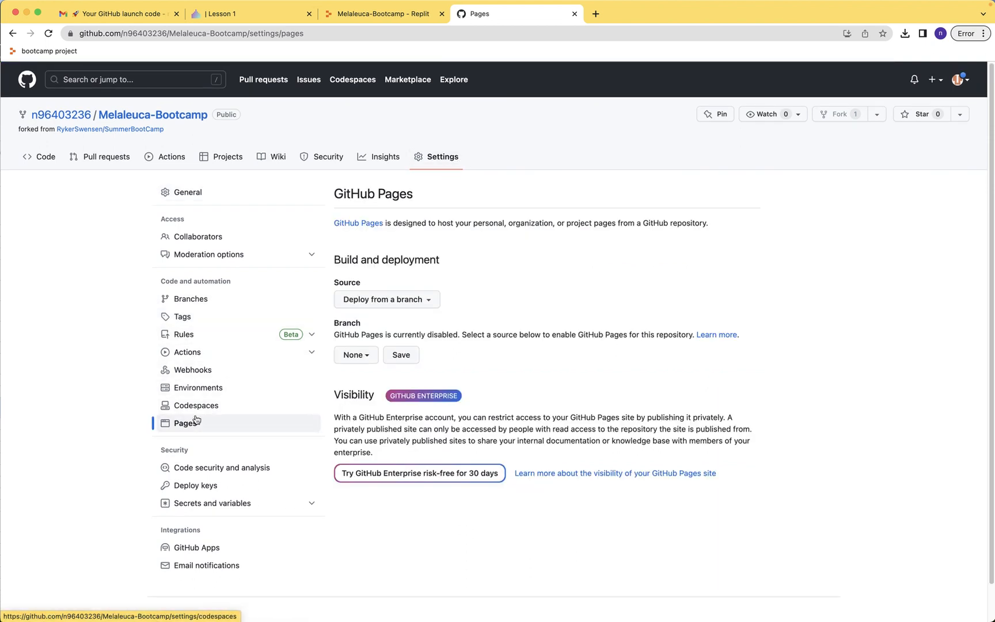
{"action": "left_click", "coordinate": [401, 305]}
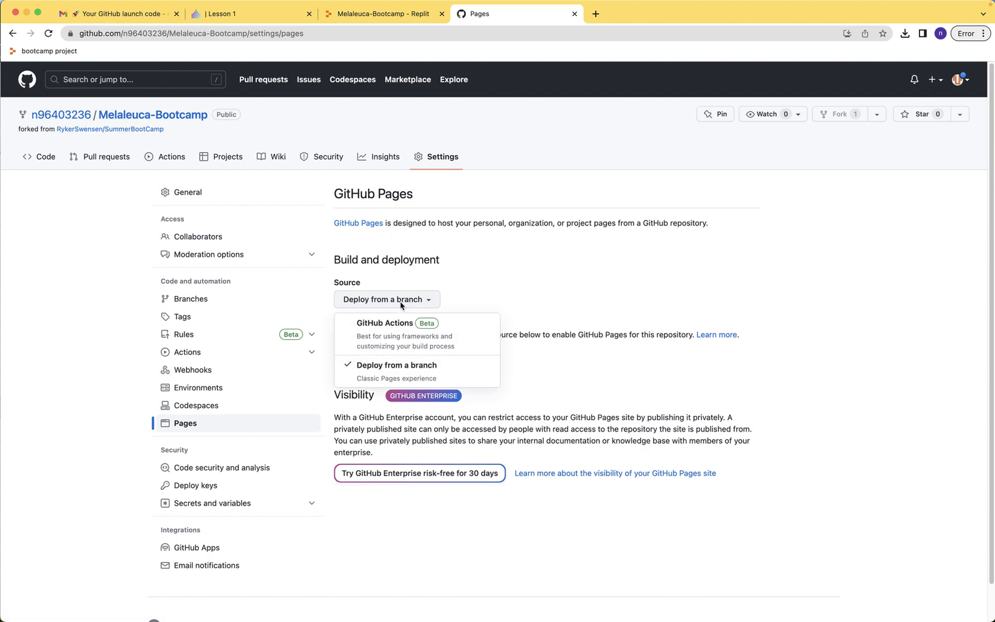
{"action": "left_click", "coordinate": [404, 374]}
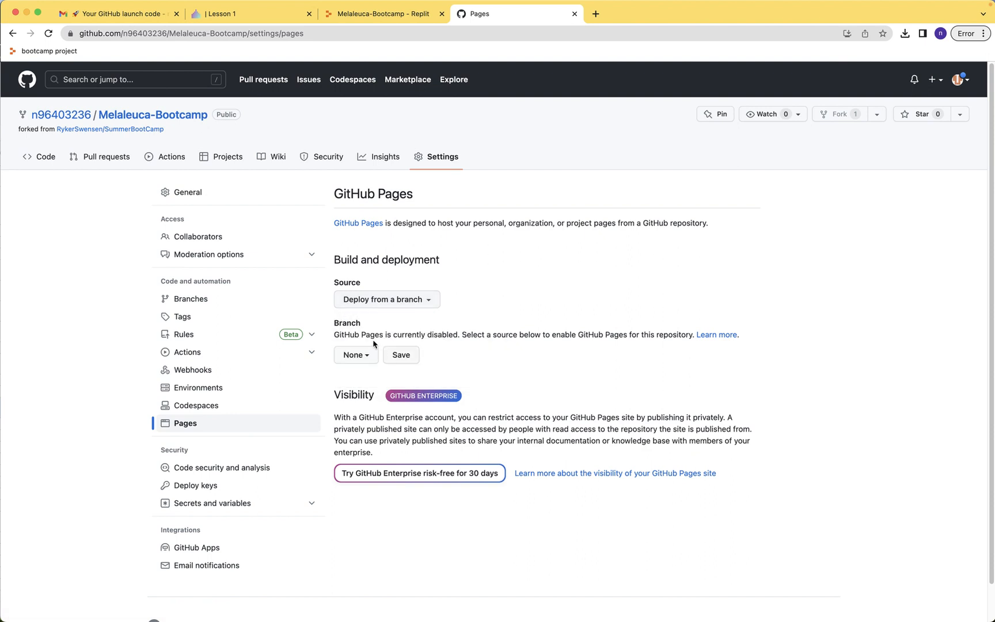
{"action": "left_click", "coordinate": [362, 354]}
{"action": "left_click", "coordinate": [366, 423]}
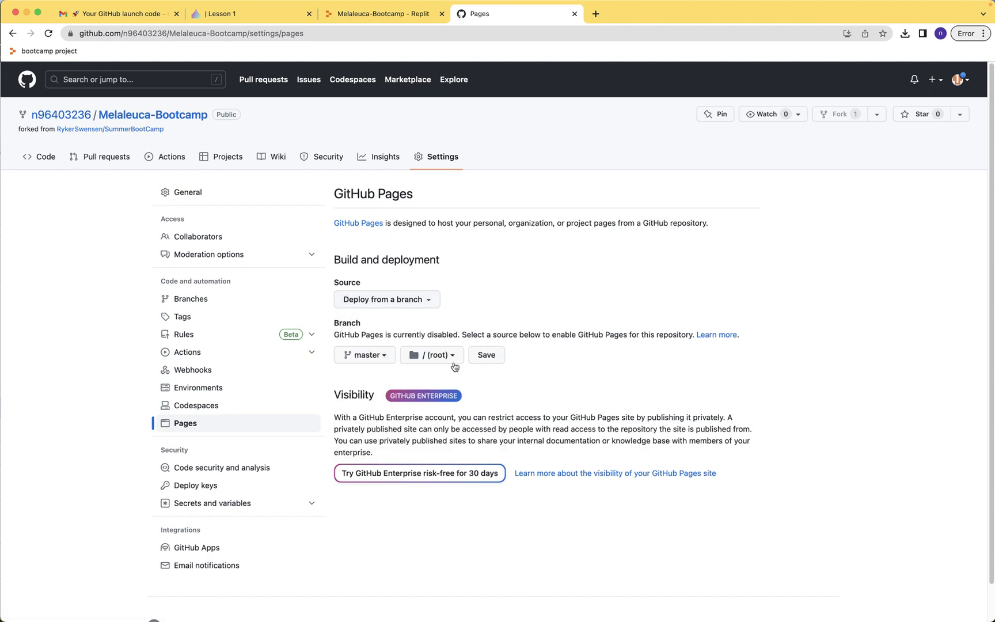
{"action": "left_click", "coordinate": [473, 355]}
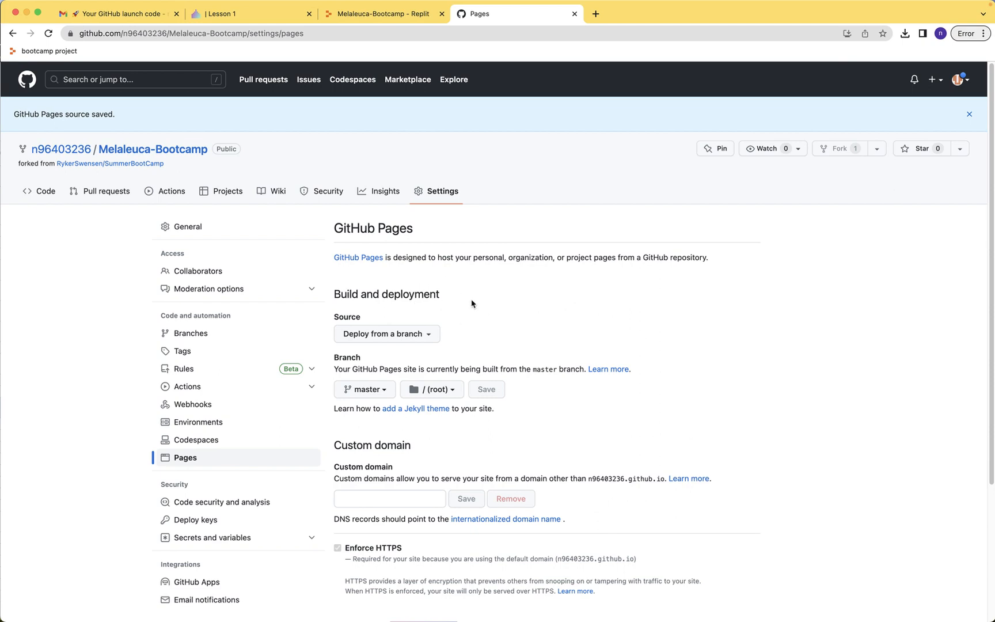
{"action": "scroll", "coordinate": [475, 304], "scroll_direction": "down", "scroll_amount": 3}
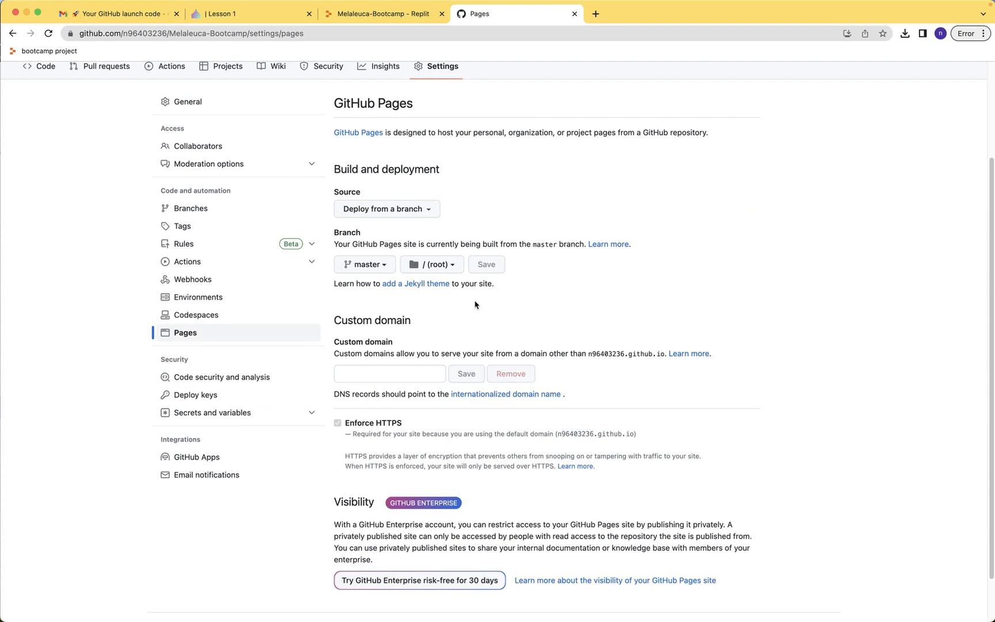
Open the live site from the GitHub Pages settings and close the duplicate Summer Bootcamp Template tab.
{"action": "scroll", "coordinate": [475, 305], "scroll_direction": "up", "scroll_amount": 3}
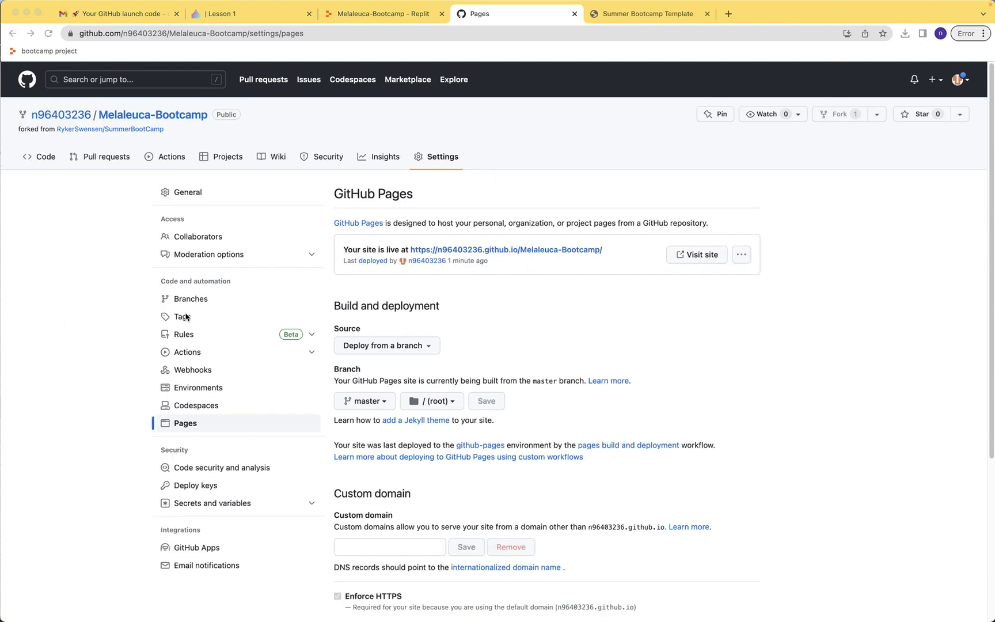
{"action": "left_click", "coordinate": [457, 278]}
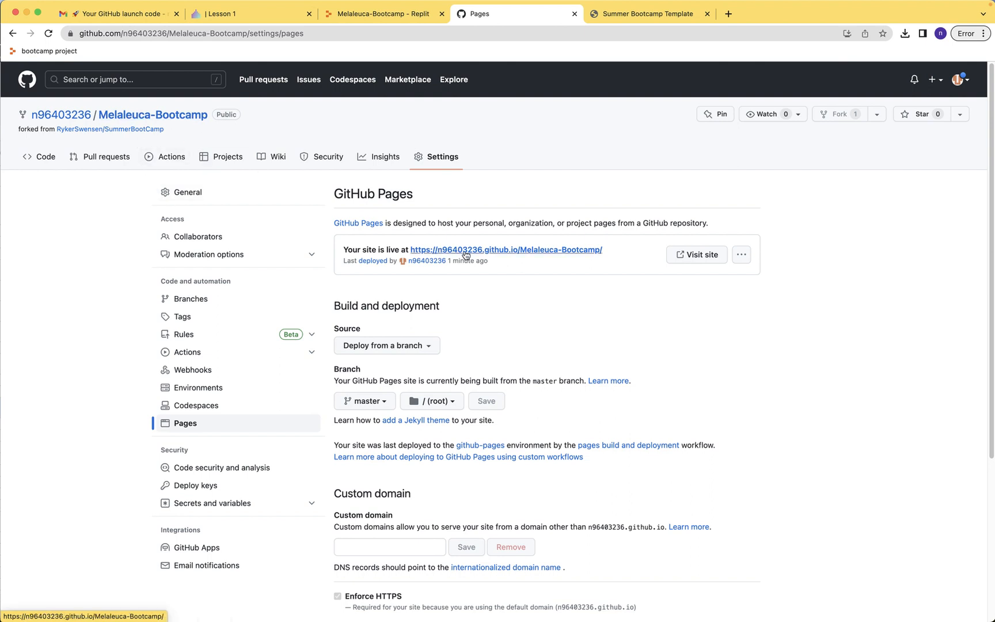
{"action": "left_click", "coordinate": [372, 547]}
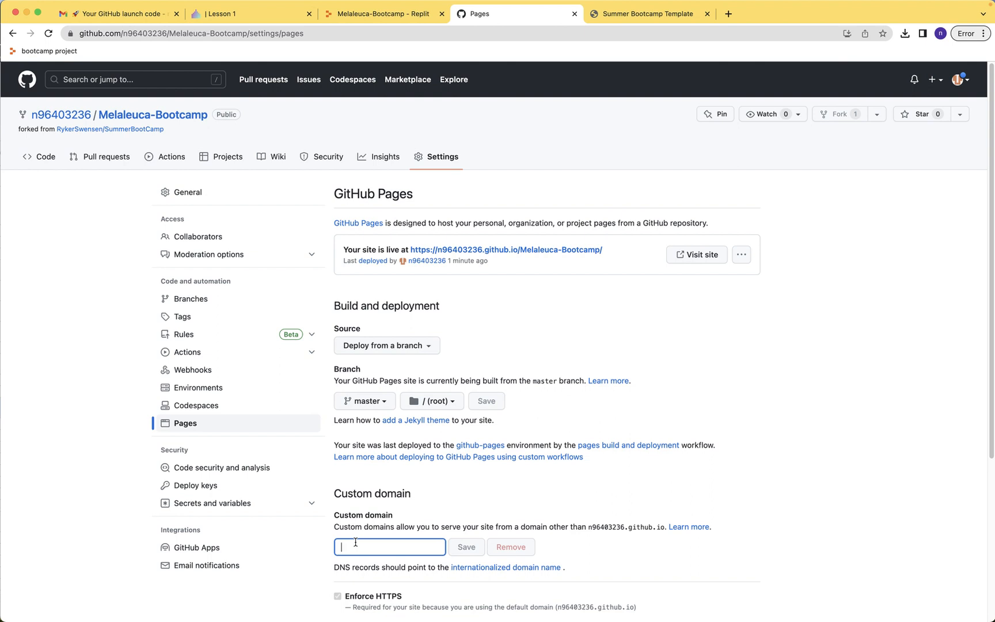
{"action": "left_click", "coordinate": [544, 252]}
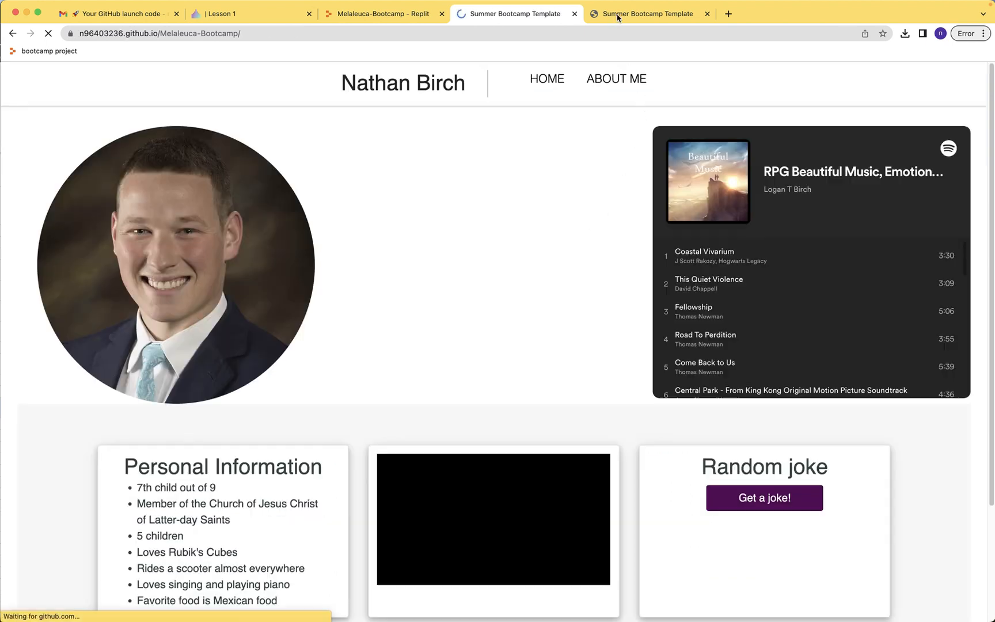
{"action": "left_click", "coordinate": [707, 14]}
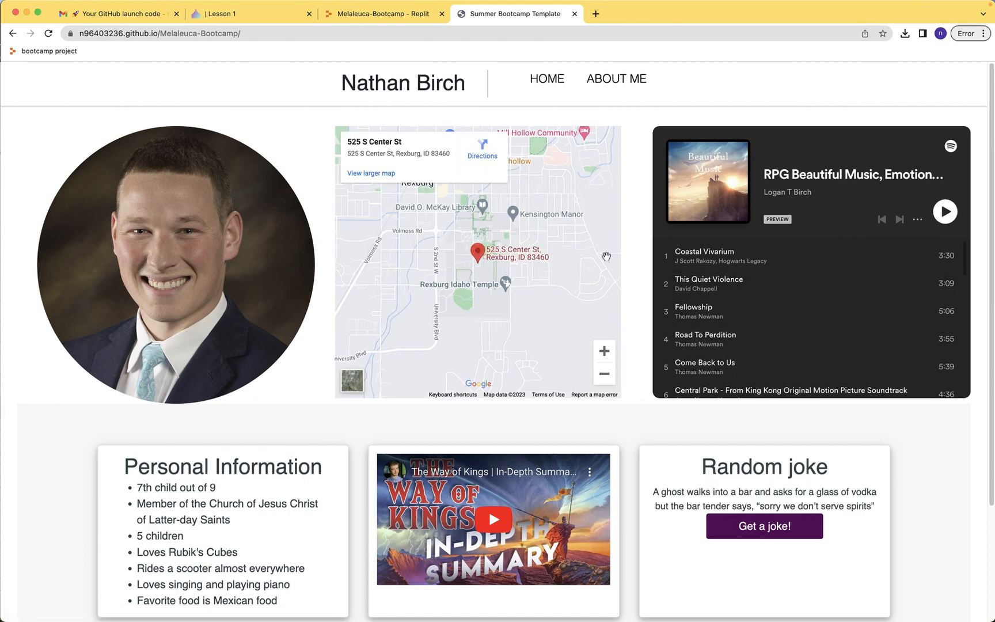
Examine the published home page from the header to the footer, and select its web address.
{"action": "scroll", "coordinate": [305, 391], "scroll_direction": "down", "scroll_amount": 5}
{"action": "scroll", "coordinate": [403, 399], "scroll_direction": "up", "scroll_amount": 4}
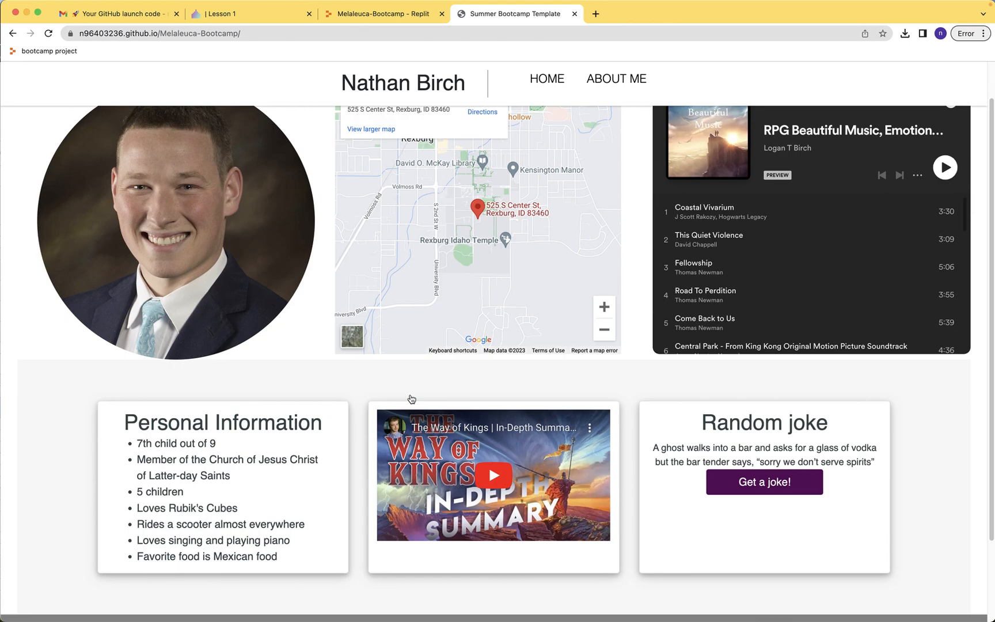
{"action": "scroll", "coordinate": [411, 398], "scroll_direction": "down", "scroll_amount": 4}
{"action": "scroll", "coordinate": [298, 451], "scroll_direction": "up", "scroll_amount": 3}
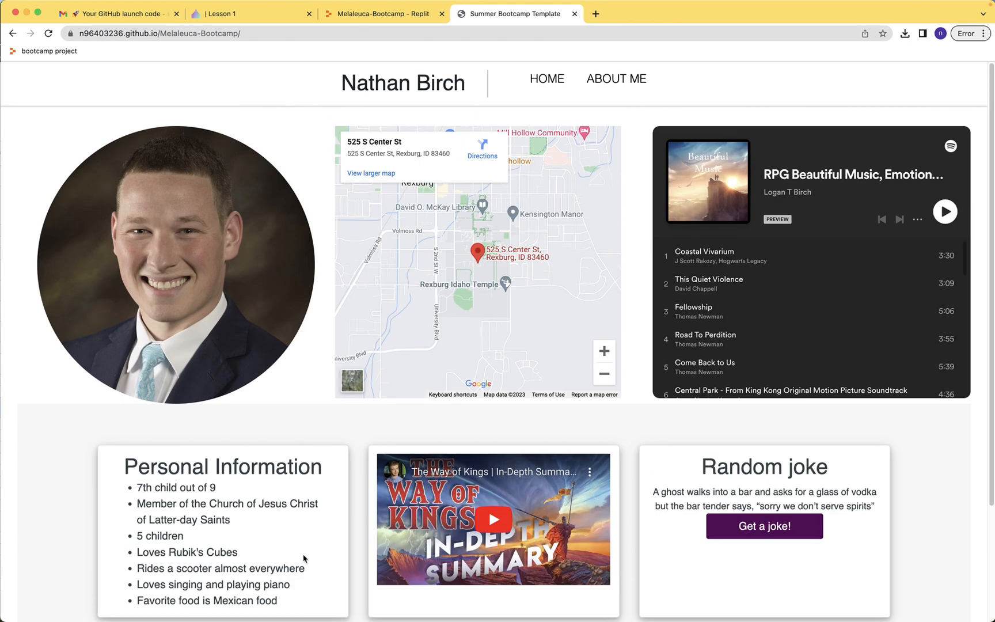
{"action": "left_click", "coordinate": [250, 34]}
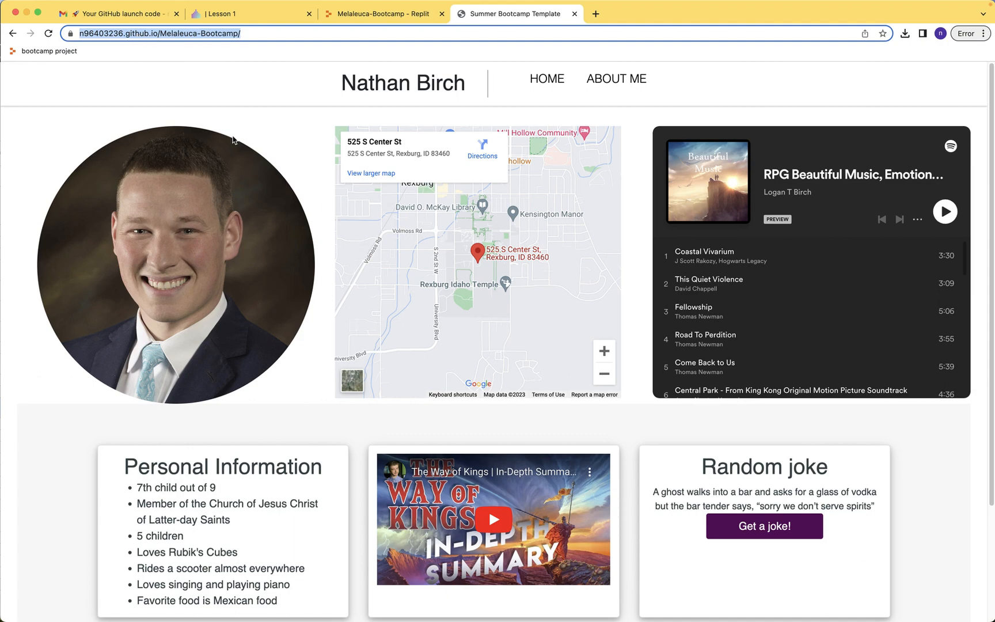
{"action": "scroll", "coordinate": [311, 275], "scroll_direction": "down", "scroll_amount": 3}
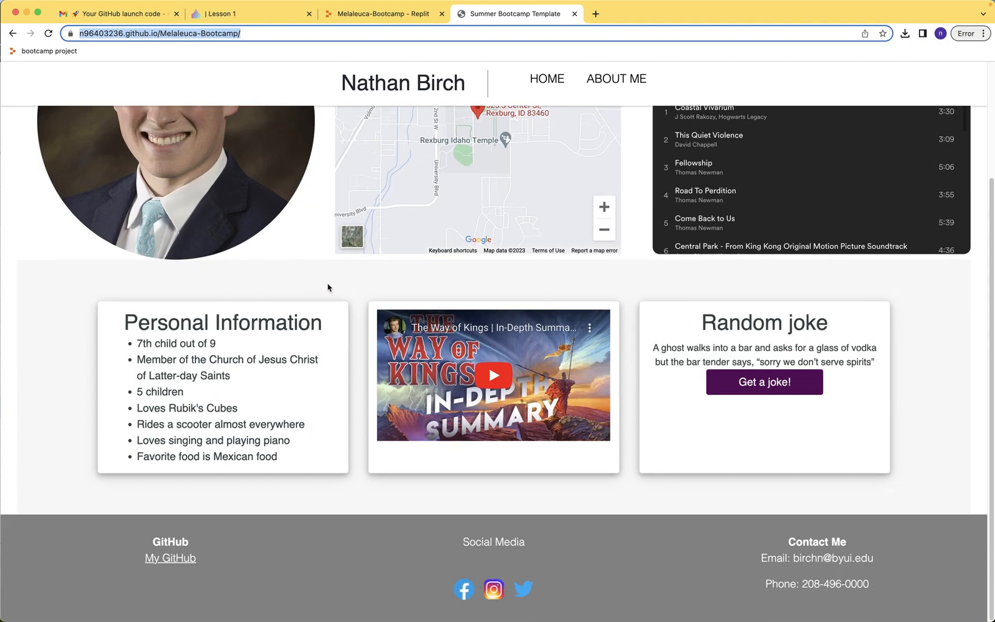
{"action": "scroll", "coordinate": [327, 287], "scroll_direction": "up", "scroll_amount": 3}
Check the About Me page's photo carousel by advancing it one picture, and return to the home page.
{"action": "left_click", "coordinate": [626, 78]}
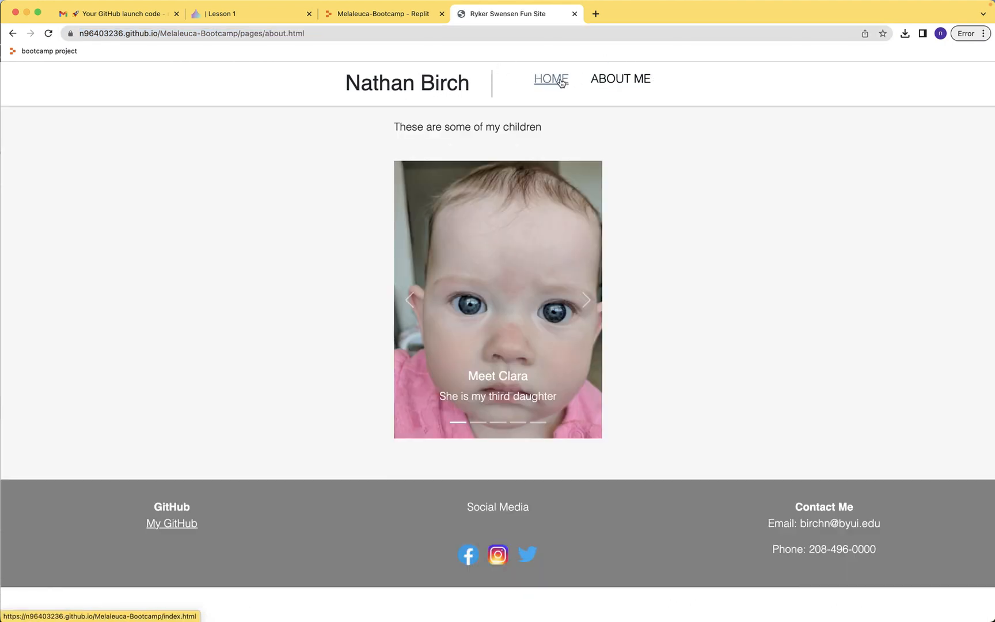
{"action": "left_click", "coordinate": [582, 292]}
{"action": "left_click", "coordinate": [542, 81]}
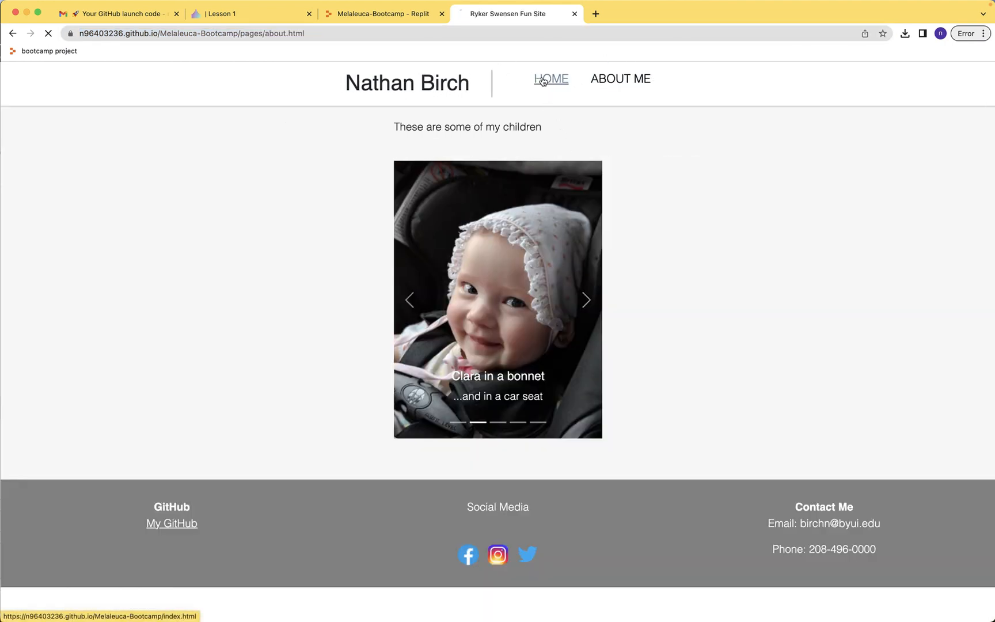
Test the Random joke card on the published home page by requesting new jokes.
{"action": "scroll", "coordinate": [460, 259], "scroll_direction": "down", "scroll_amount": 3}
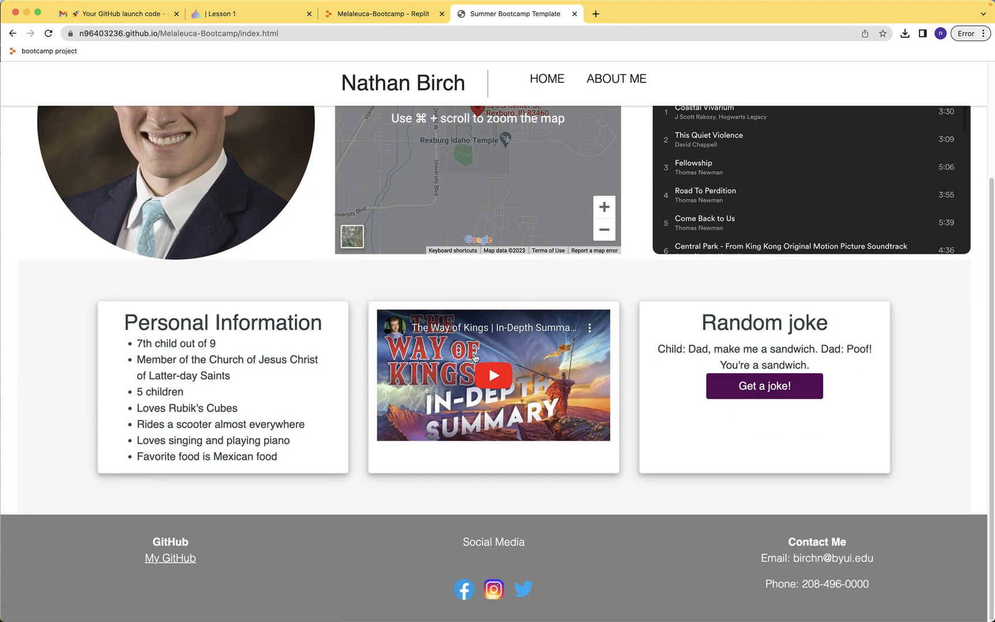
{"action": "left_click", "coordinate": [791, 387]}
{"action": "left_click", "coordinate": [790, 387]}
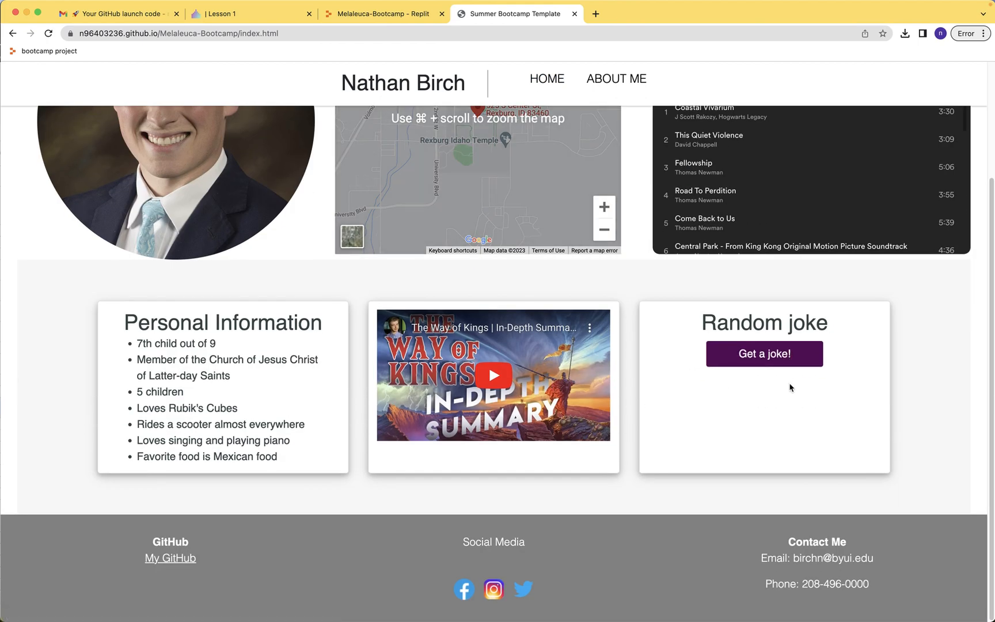
{"action": "left_click", "coordinate": [783, 383]}
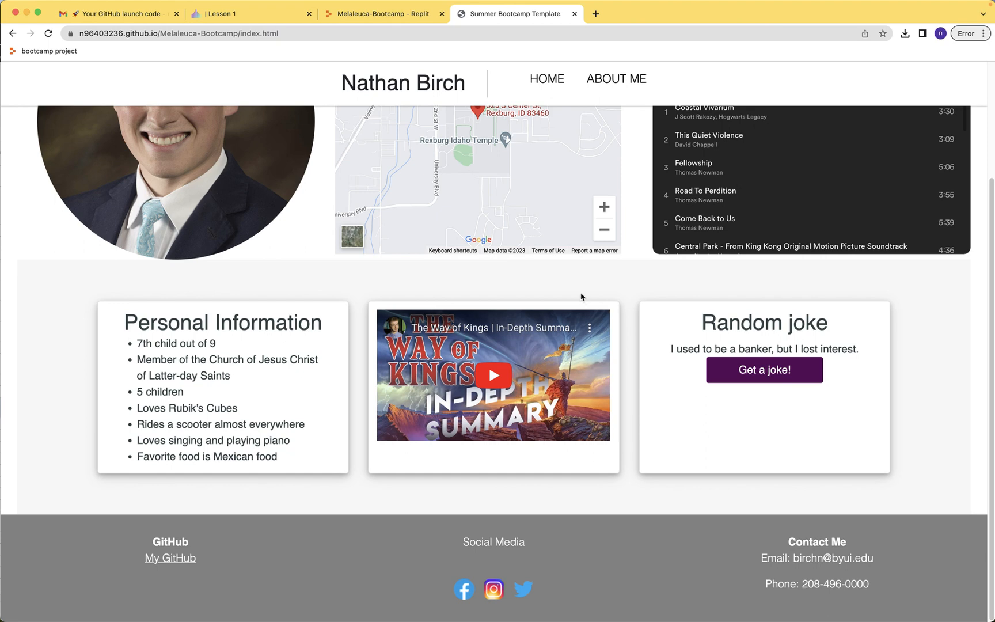
Select the home page's web address, and go back to the previously visited About Me page.
{"action": "scroll", "coordinate": [581, 296], "scroll_direction": "up", "scroll_amount": 5}
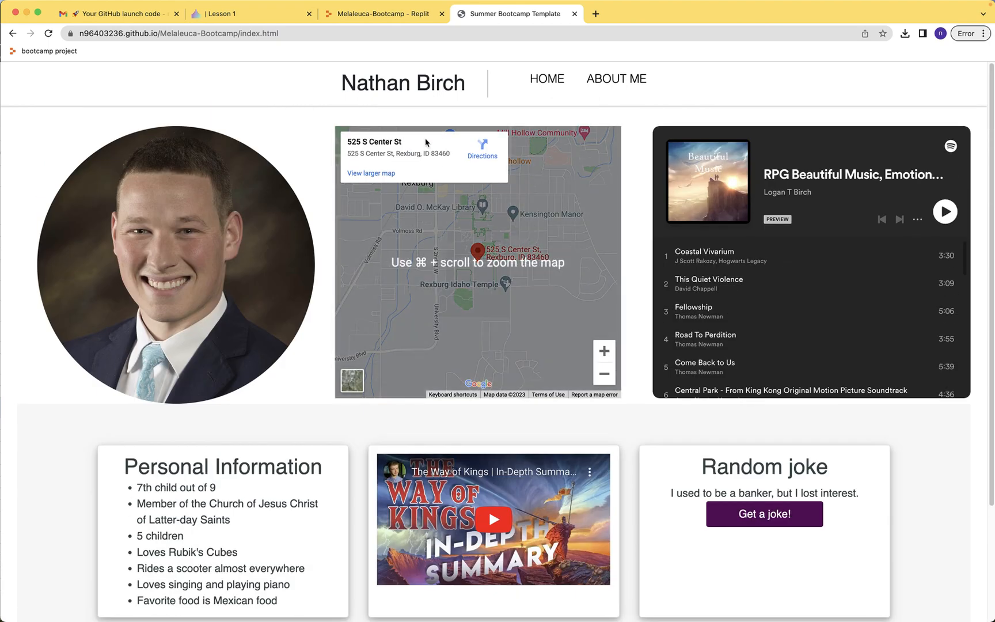
{"action": "left_click", "coordinate": [263, 33]}
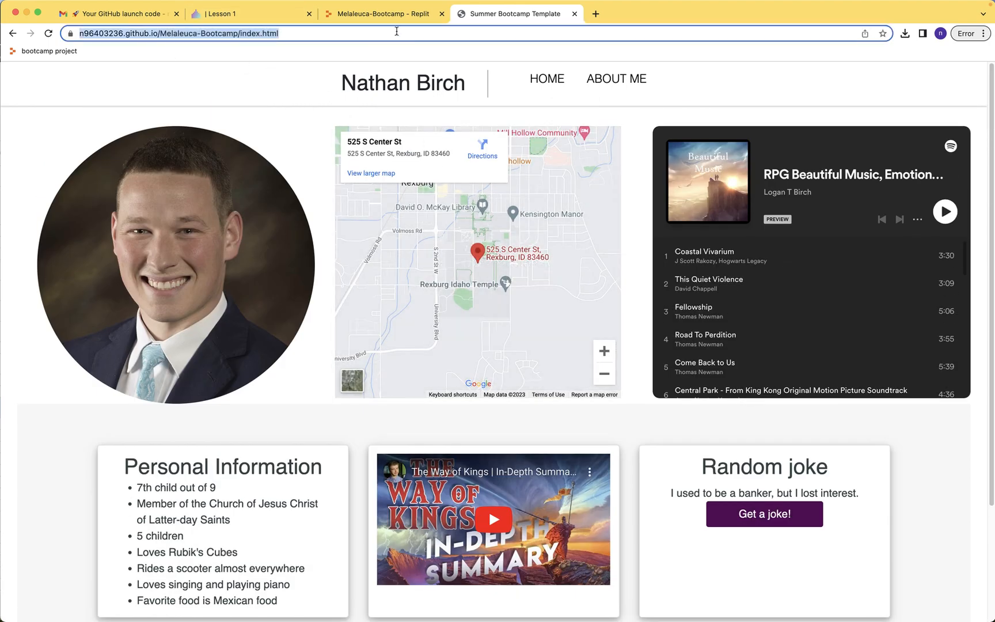
{"action": "left_click", "coordinate": [12, 33]}
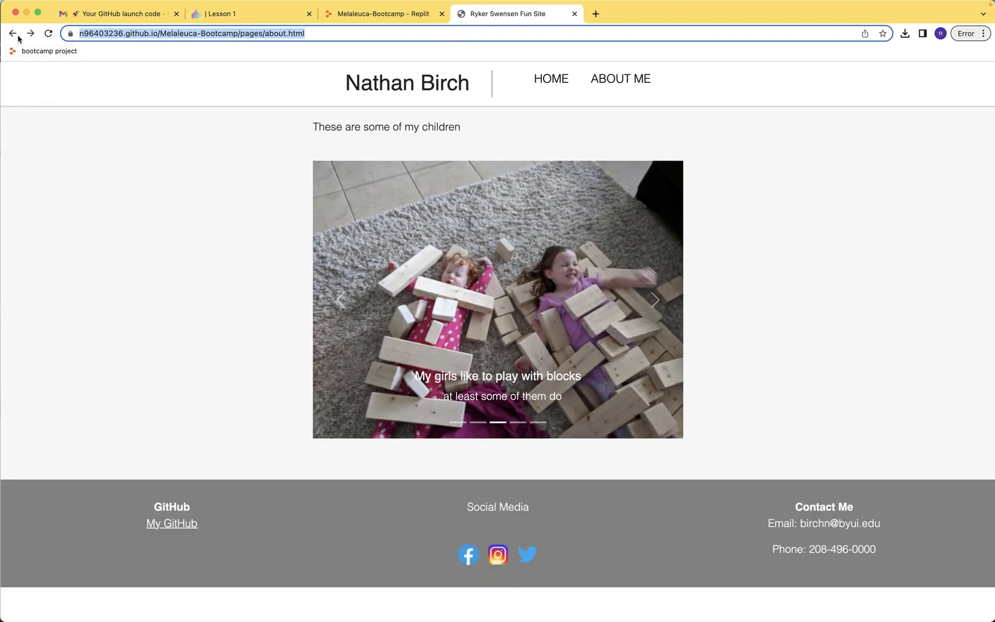
{"action": "right_click", "coordinate": [16, 36]}
{"action": "left_click", "coordinate": [236, 158]}
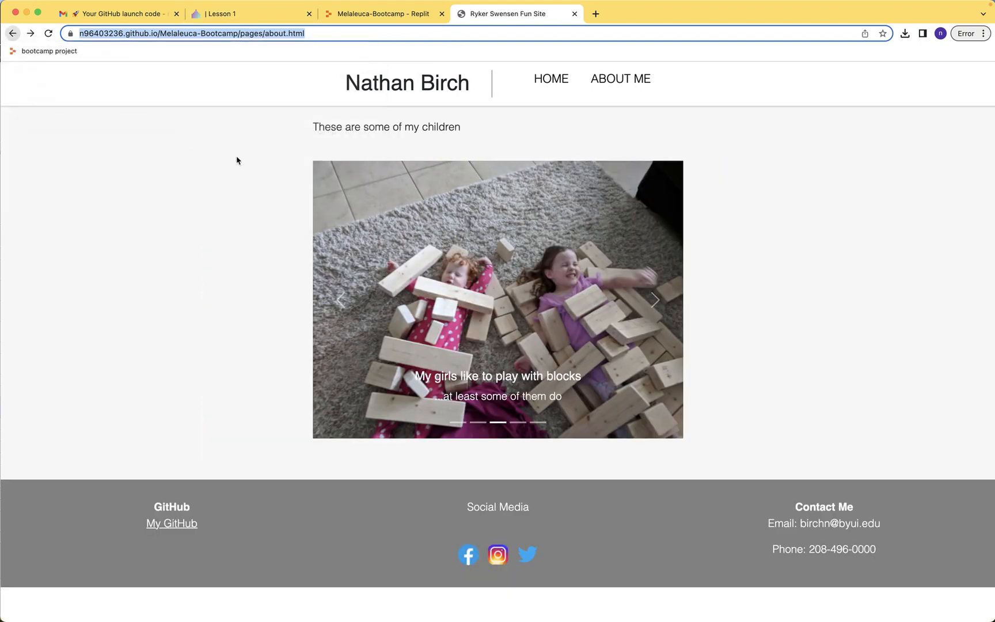